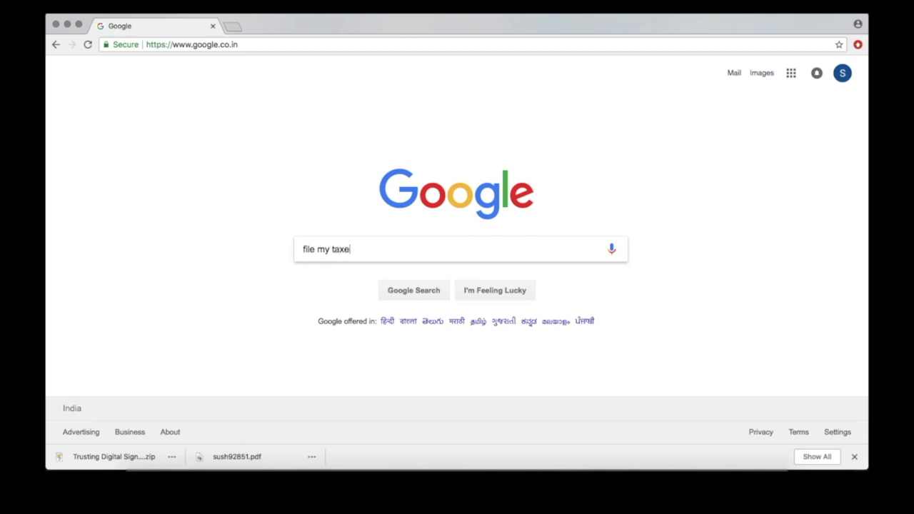
- Search Google for 'file my taxes online' and scroll through the results
key(Return)
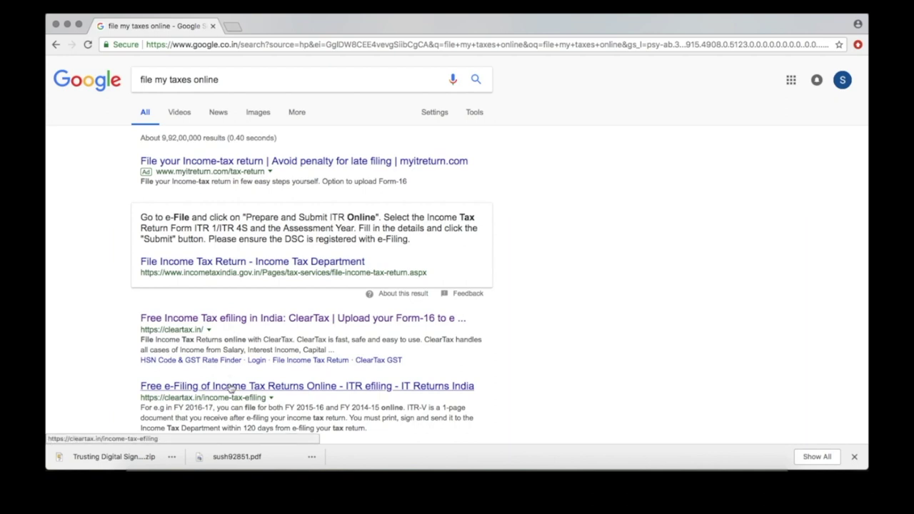
scroll(230, 388, down, 2)
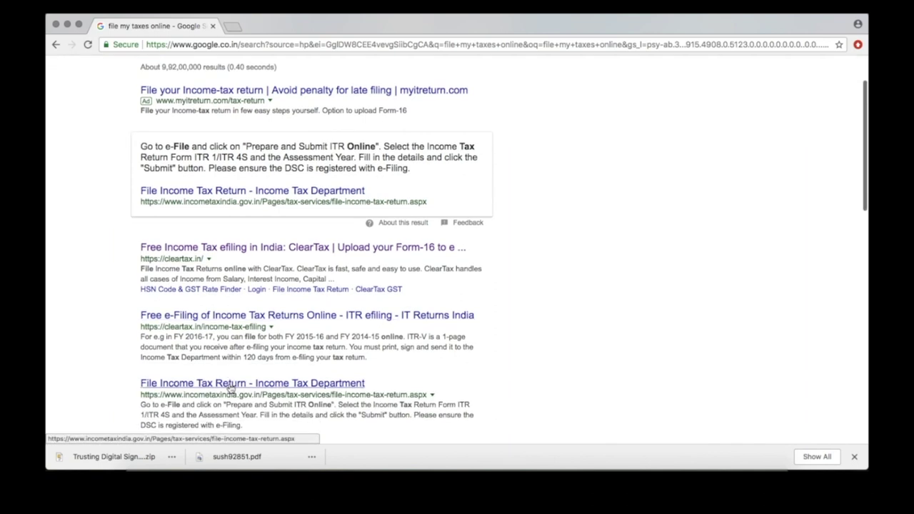
- Open ClearTax and select the Form-16 file sush92851.pdf from Downloads for upload
click(254, 250)
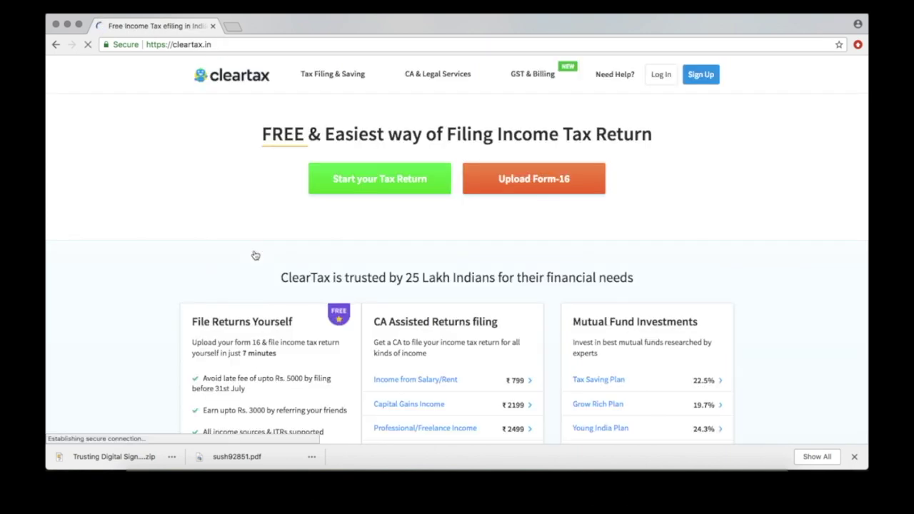
click(529, 191)
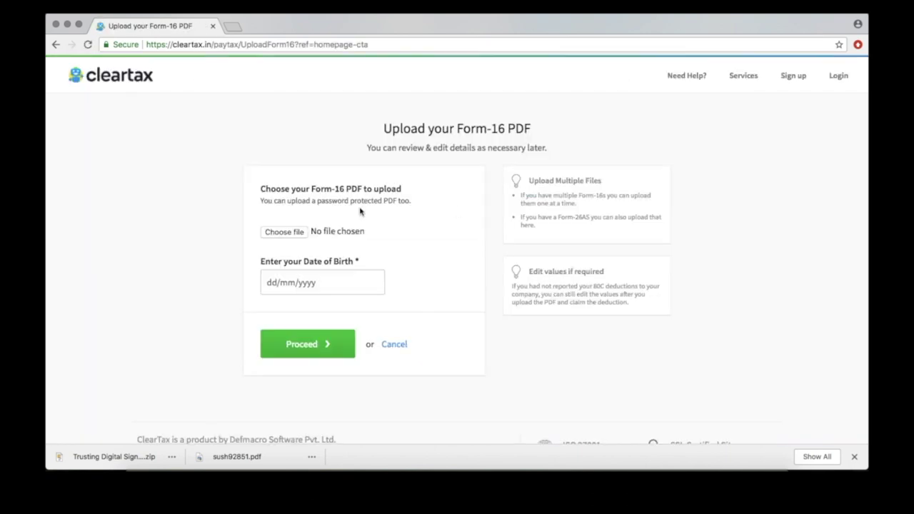
click(279, 235)
click(294, 114)
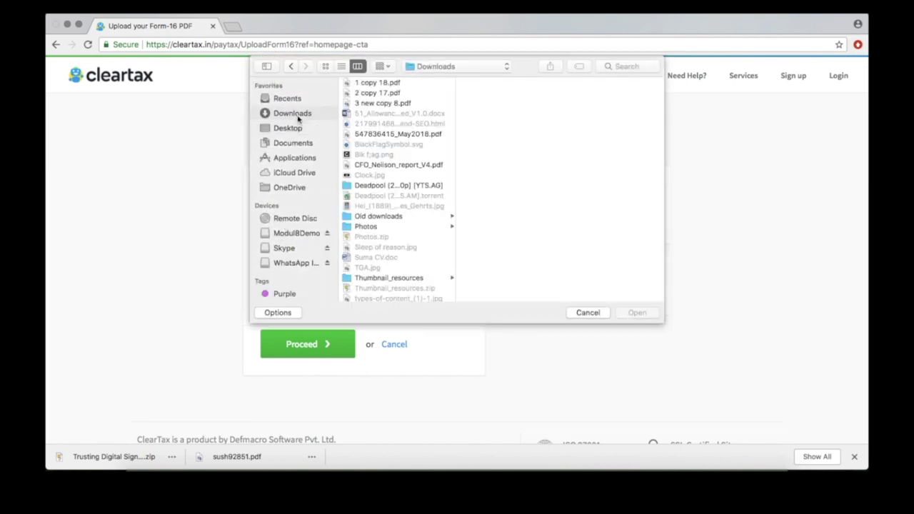
click(382, 237)
click(641, 314)
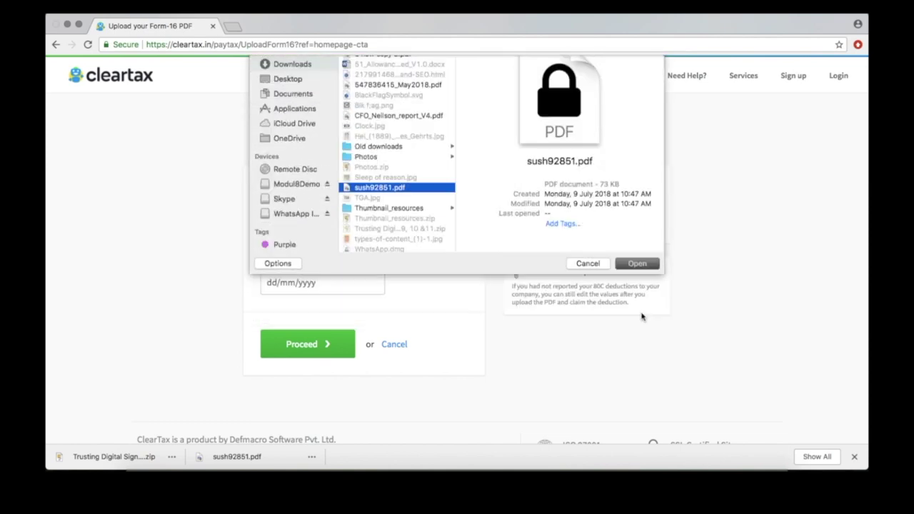
- Enter the date of birth, submit the Form-16, and unlock it with the PDF password
click(276, 283)
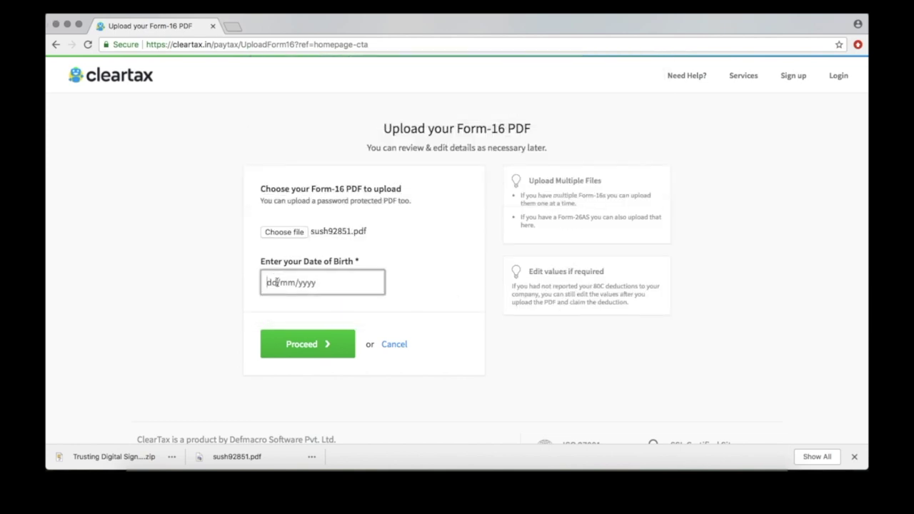
click(307, 345)
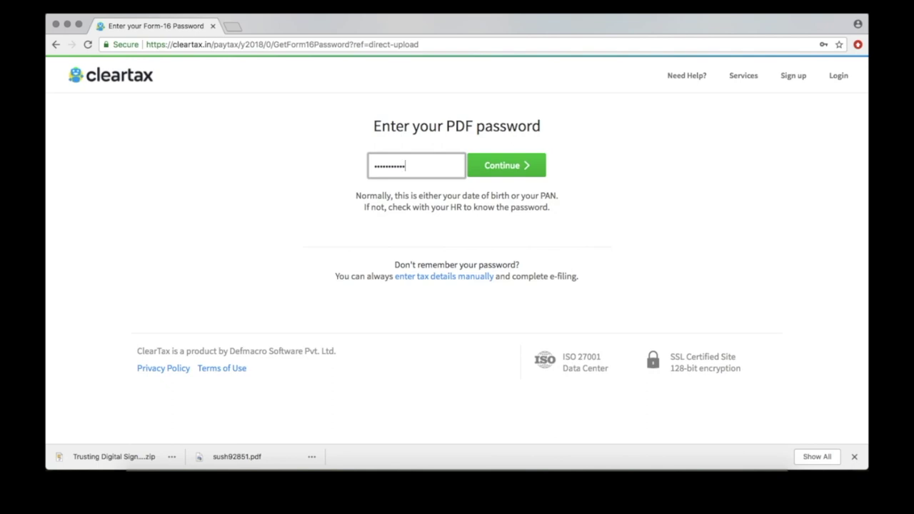
click(507, 166)
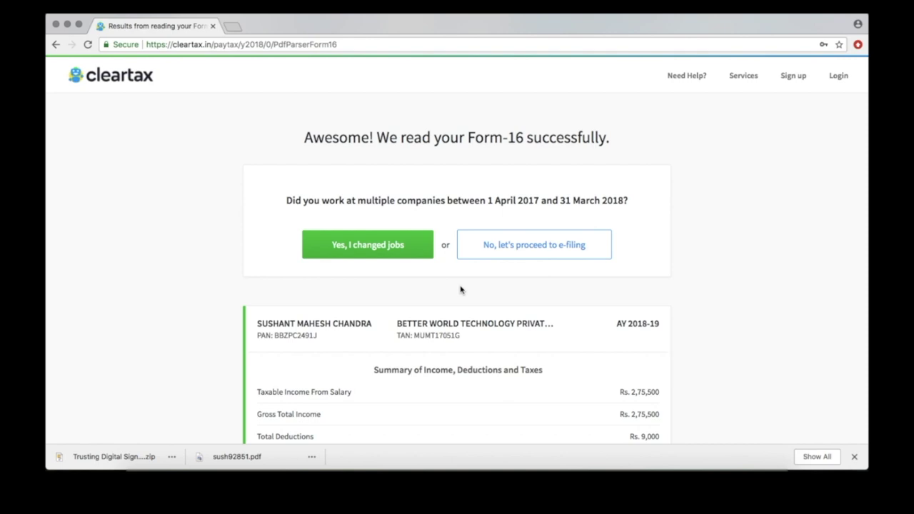
- Continue with a single employer, then fill in and save the email, middle name and last name
click(517, 247)
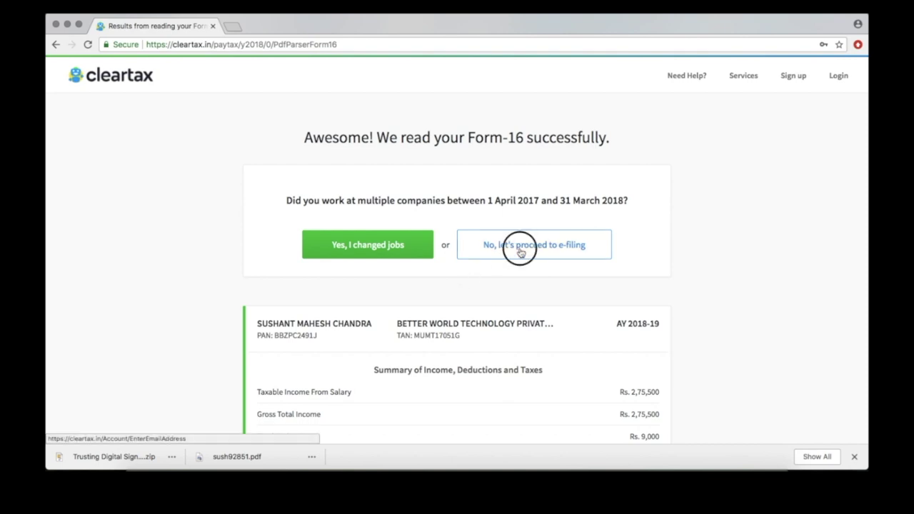
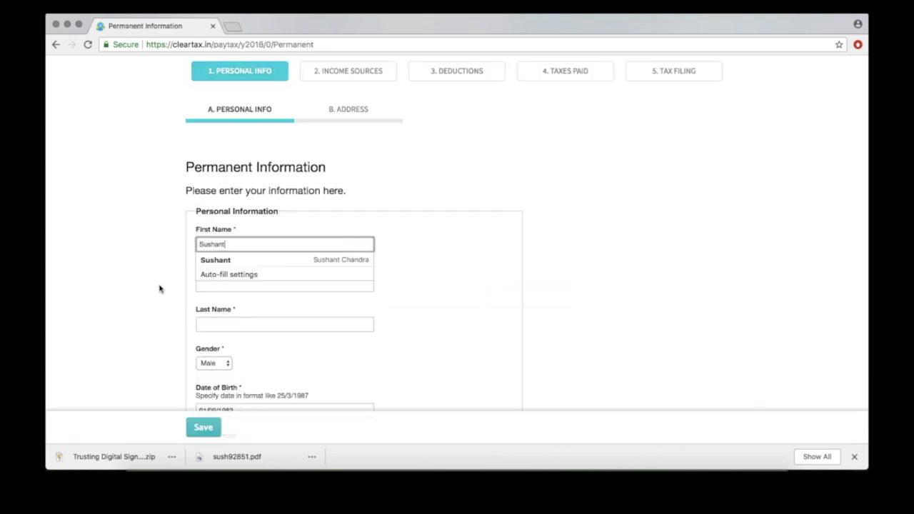
click(198, 286)
click(198, 325)
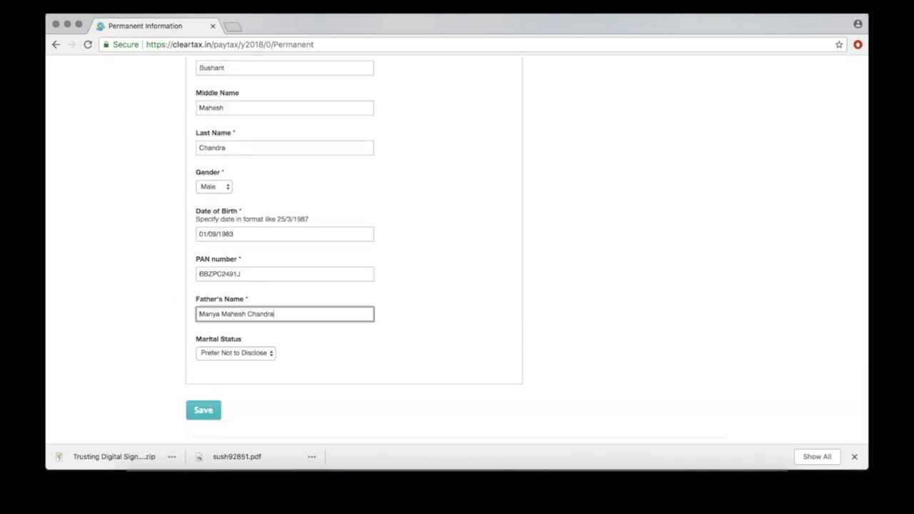
click(204, 410)
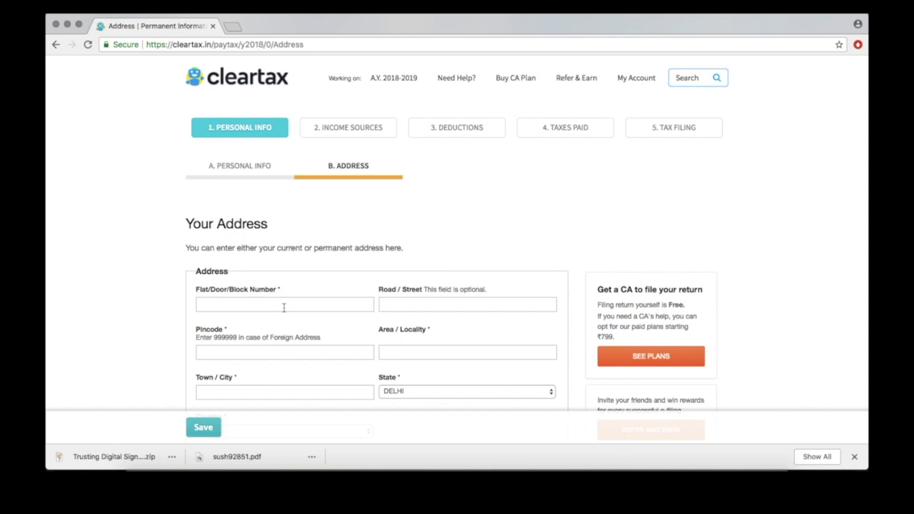
- Fill in the flat number and the saved mobile number in the address, then save it
click(283, 308)
text(291)
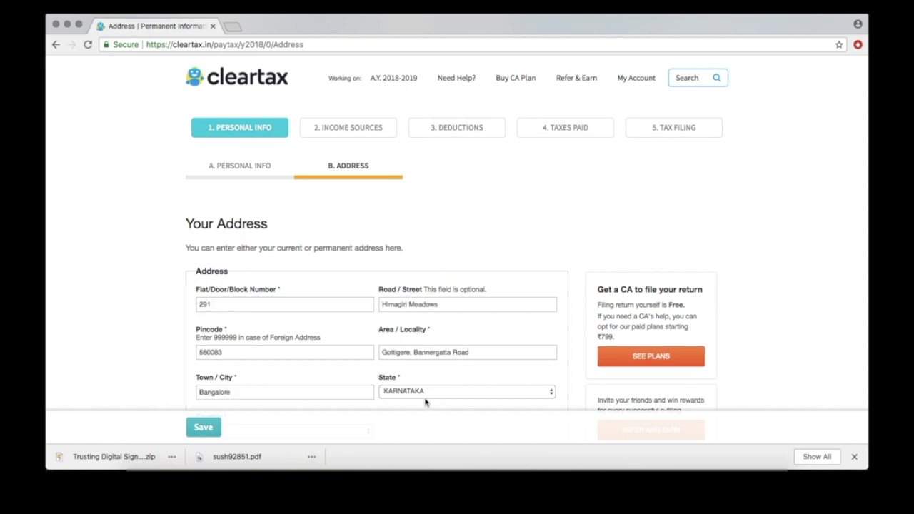
scroll(451, 398, down, 5)
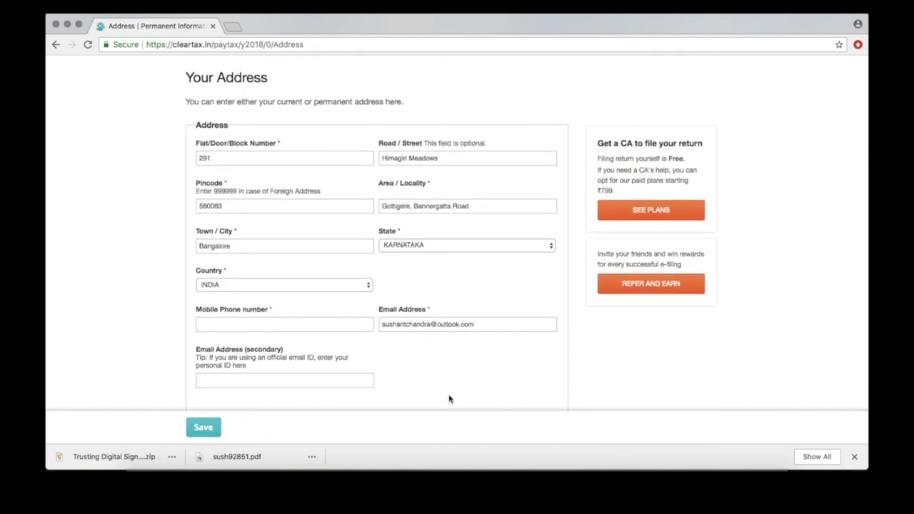
click(331, 325)
text(9)
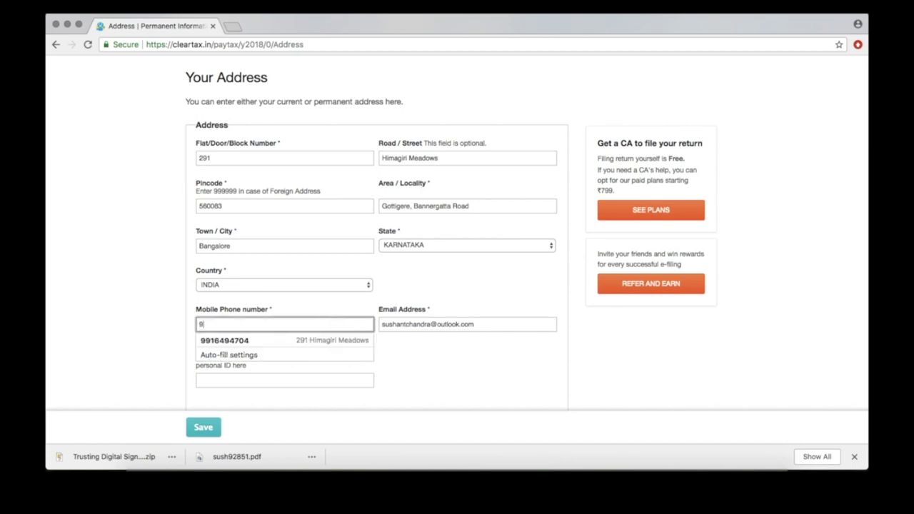
click(214, 338)
scroll(206, 385, down, 2)
click(206, 384)
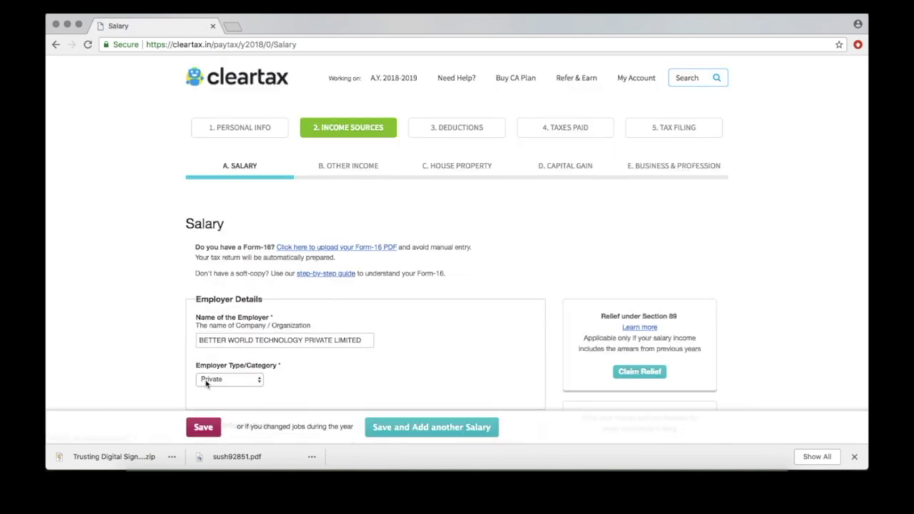
- Review and save the salary details taken from Form-16
scroll(296, 375, down, 2)
scroll(296, 374, down, 4)
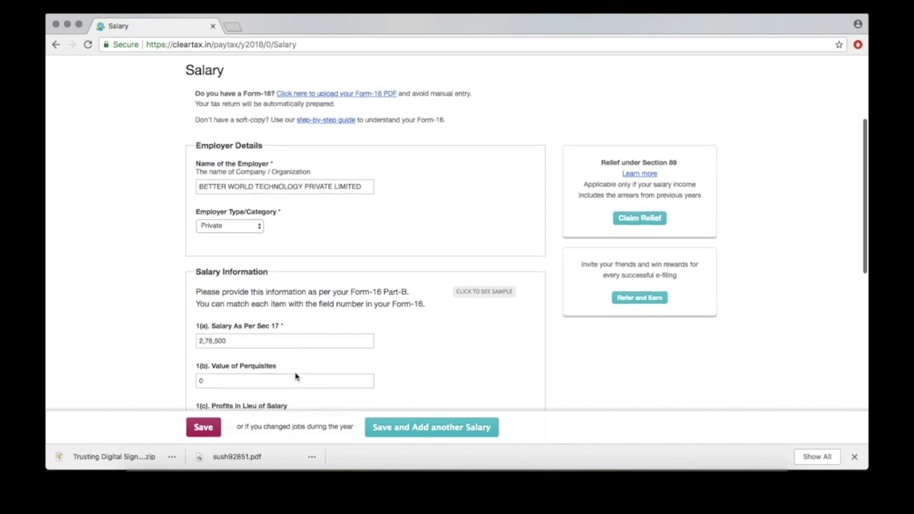
scroll(295, 376, down, 1)
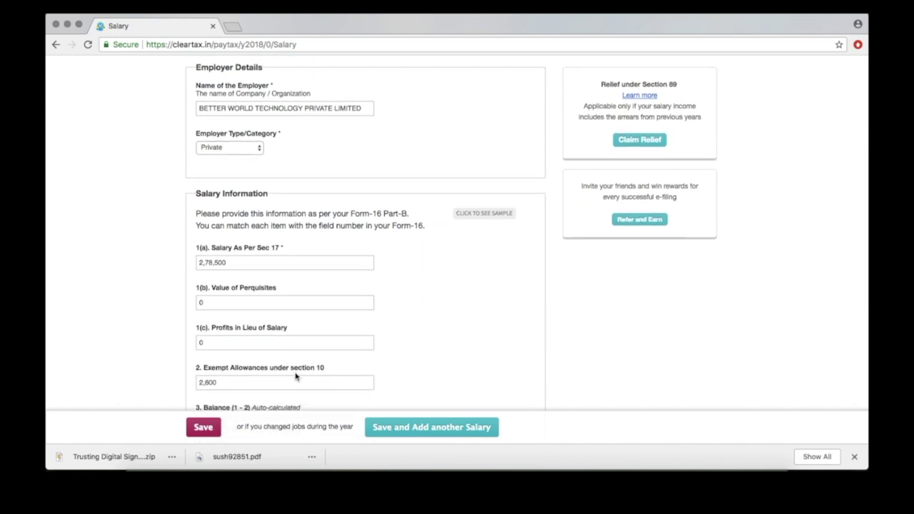
scroll(295, 377, down, 6)
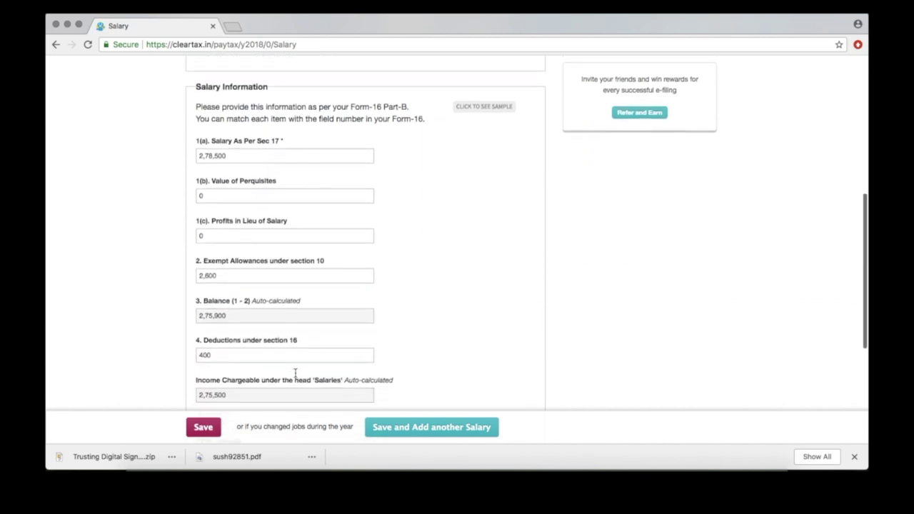
scroll(295, 374, down, 3)
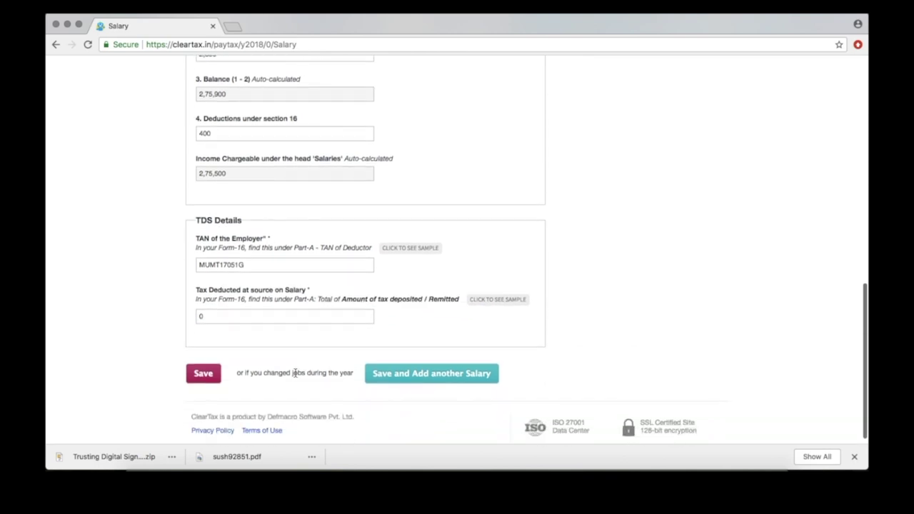
click(203, 379)
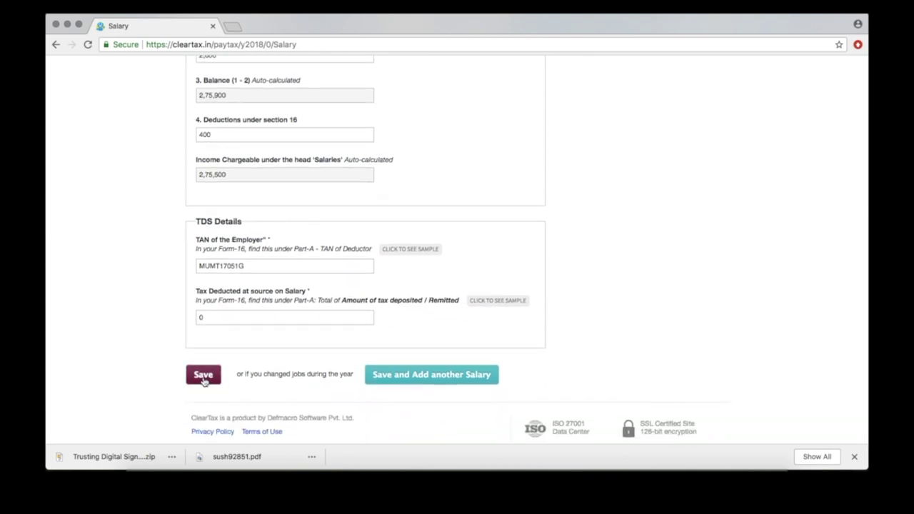
- Review and save the other income section
scroll(278, 372, down, 4)
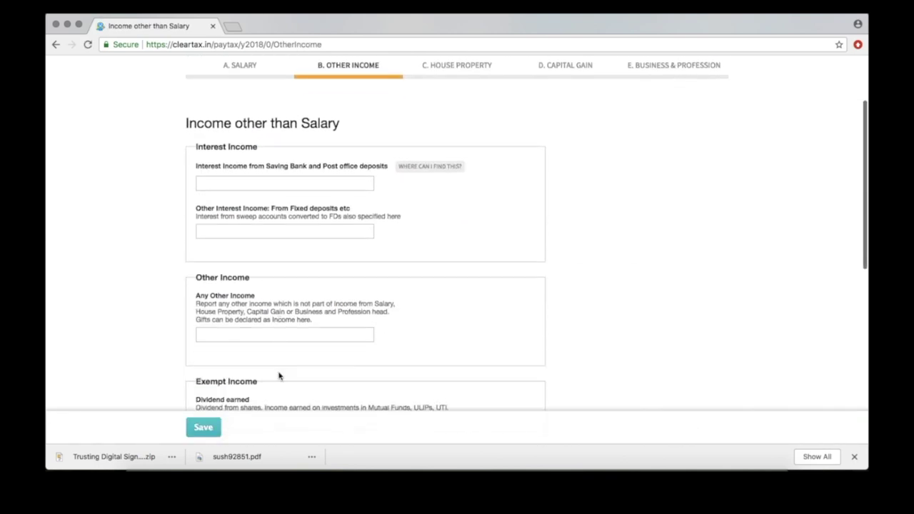
scroll(279, 372, down, 4)
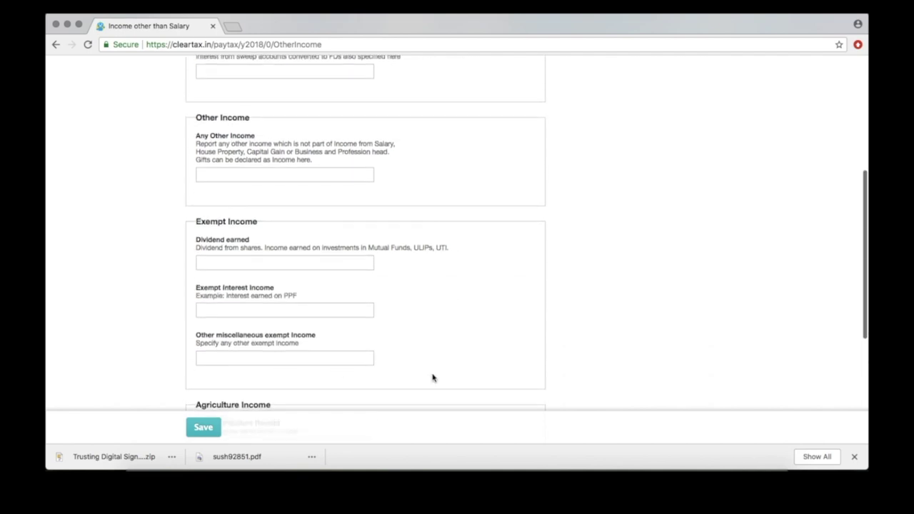
scroll(388, 333, down, 2)
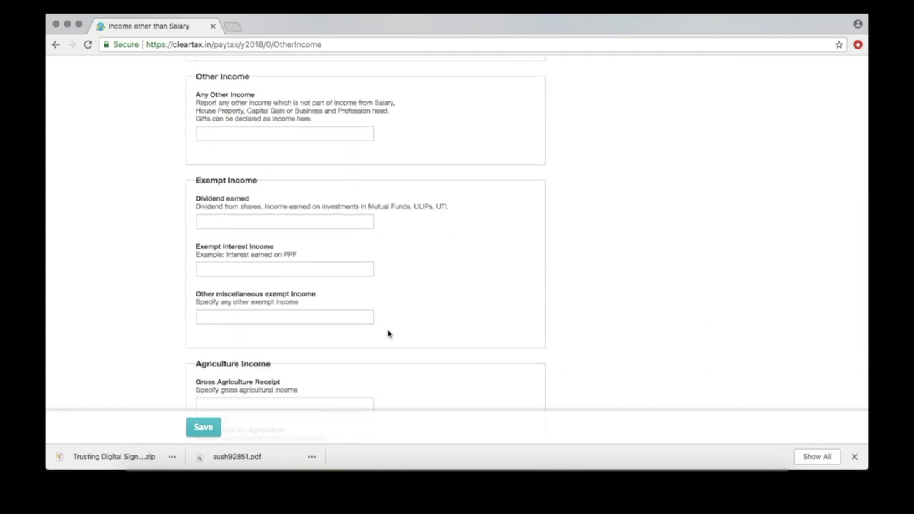
scroll(388, 333, down, 6)
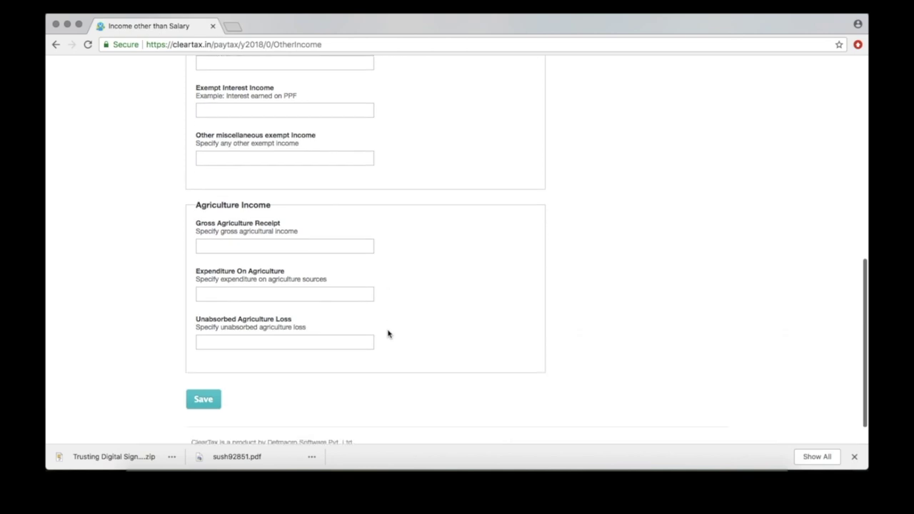
click(201, 366)
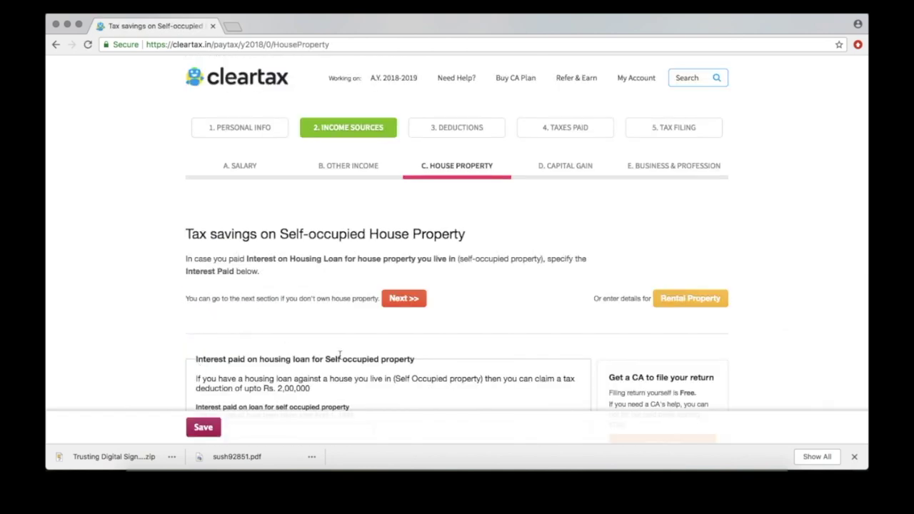
- Skip house property, rental property and capital gains without entries
scroll(340, 355, down, 4)
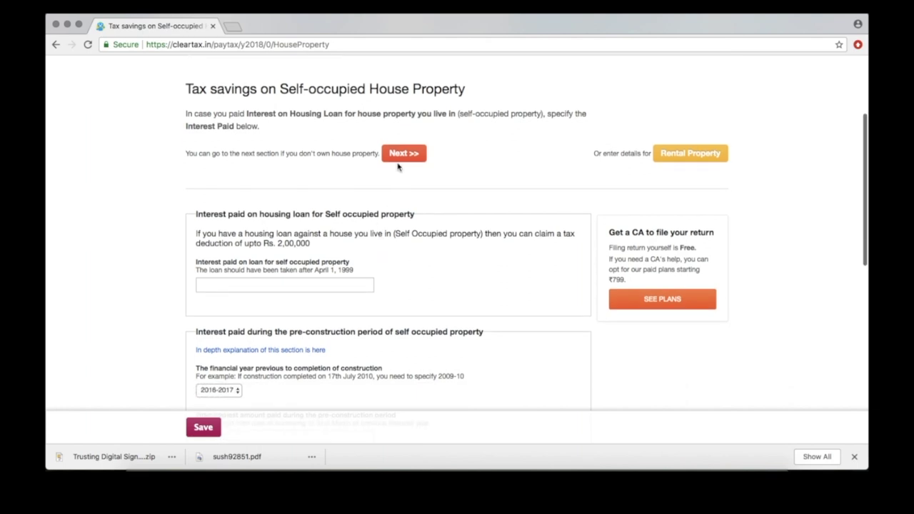
click(405, 154)
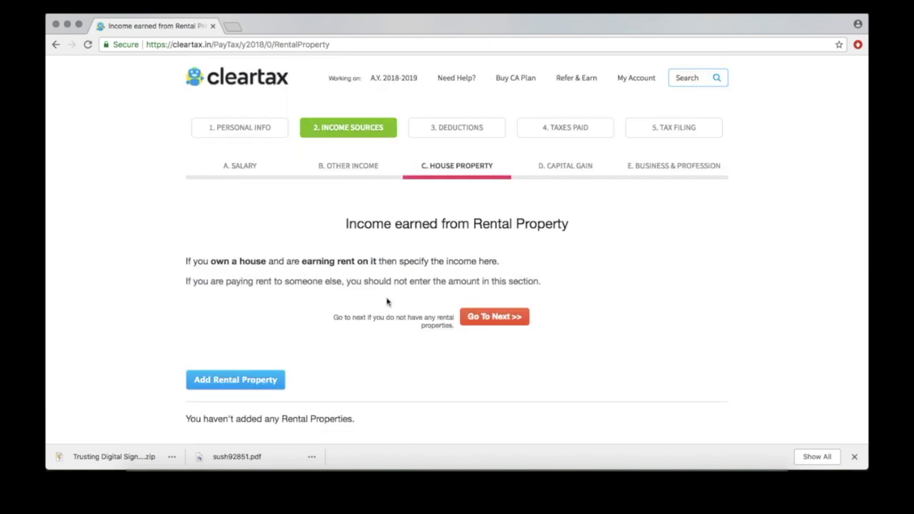
scroll(388, 301, down, 2)
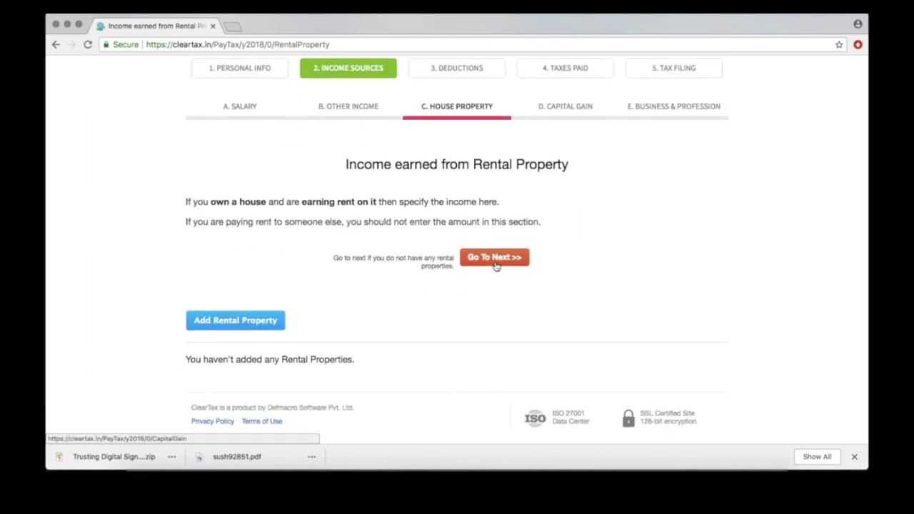
click(495, 259)
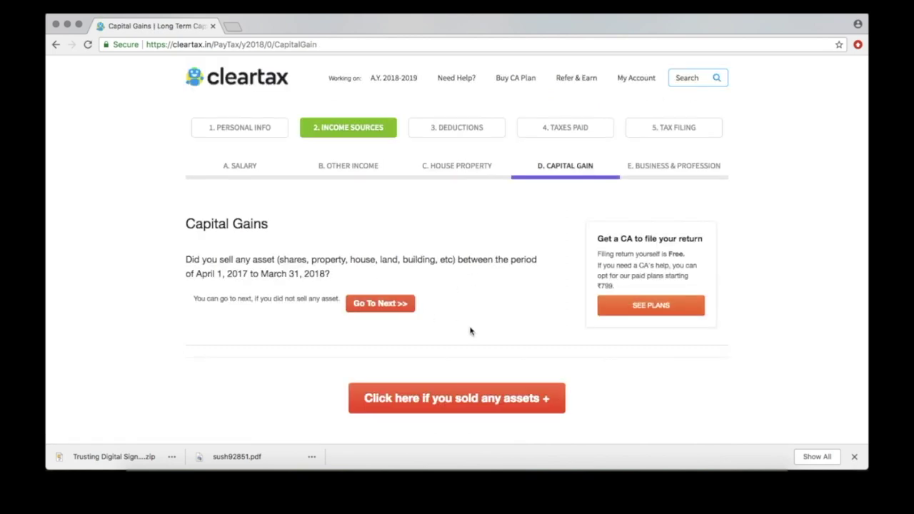
scroll(470, 330, down, 4)
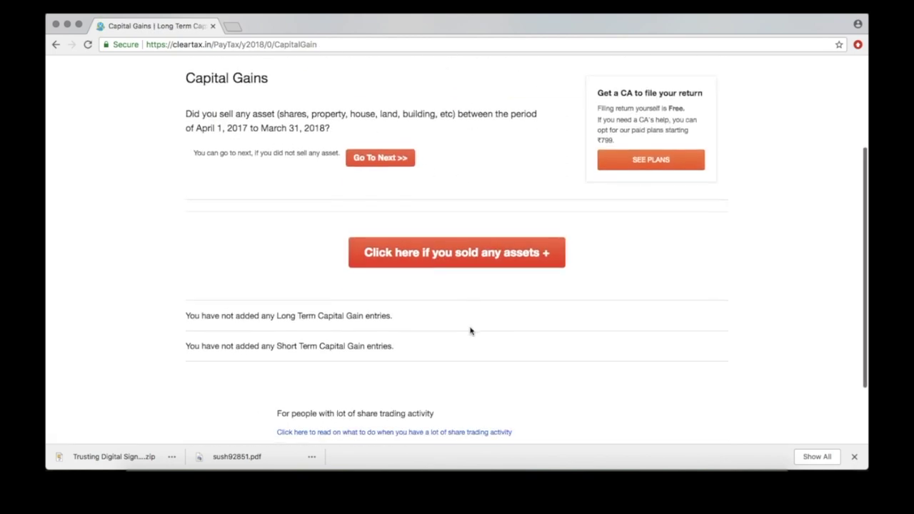
scroll(428, 285, up, 1)
click(400, 204)
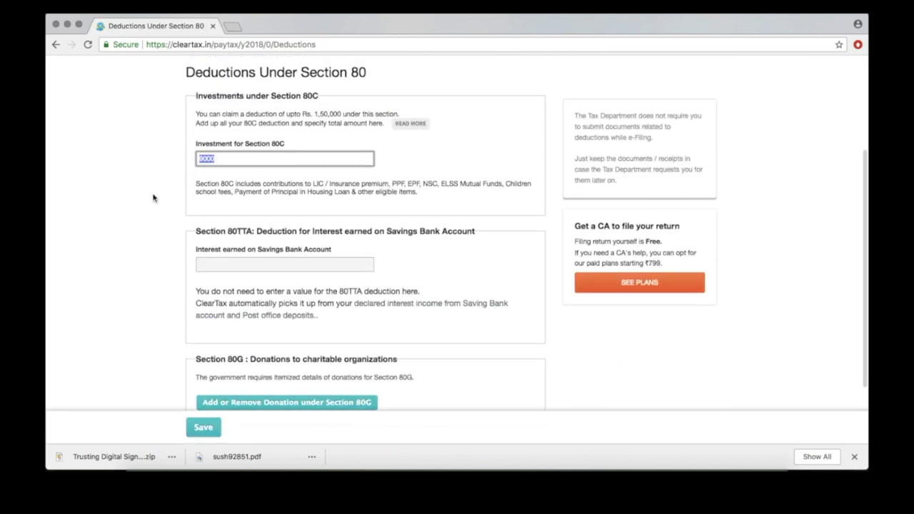
- Claim a 15000 investment deduction under Section 80C and save
text(15)
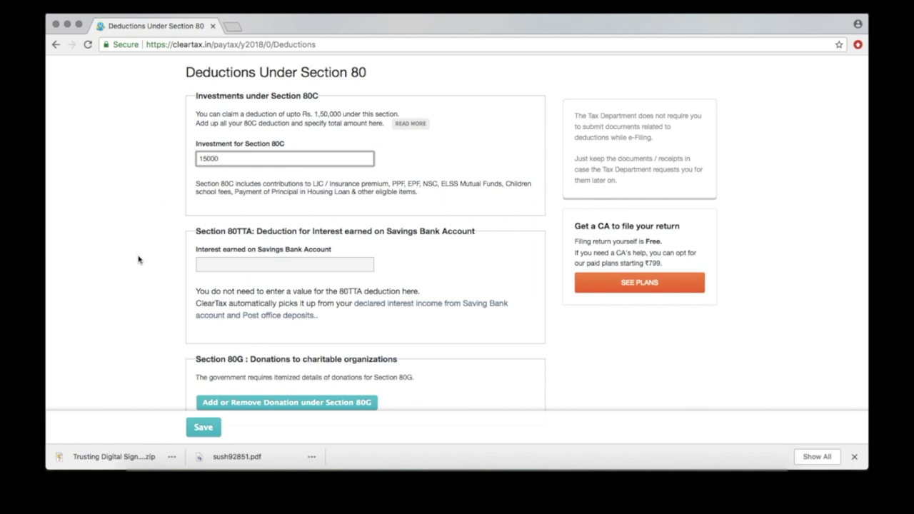
scroll(139, 259, down, 3)
click(199, 370)
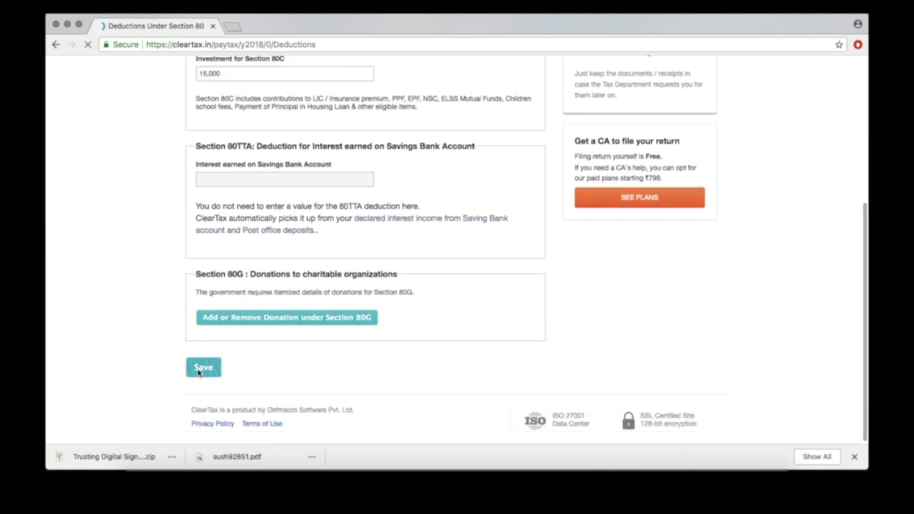
- Enter a 5937 self medical insurance premium under Section 80D and save
scroll(214, 286, down, 1)
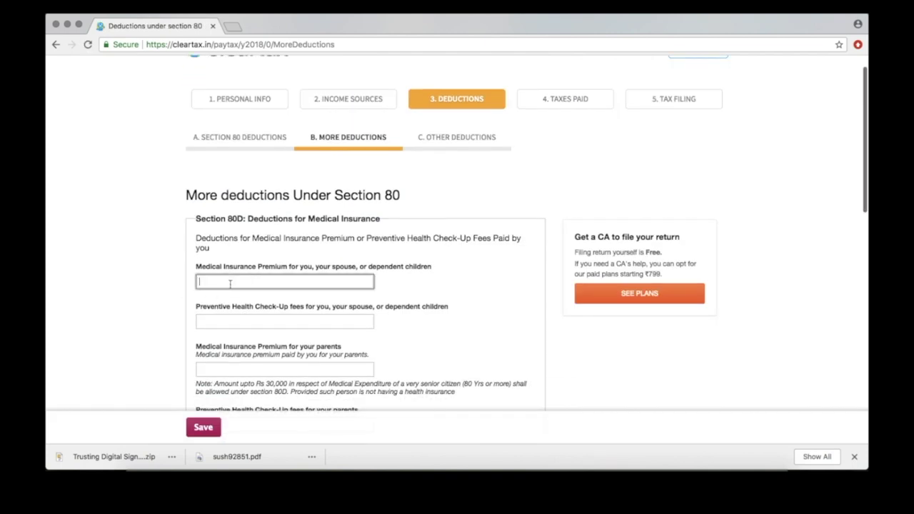
click(230, 283)
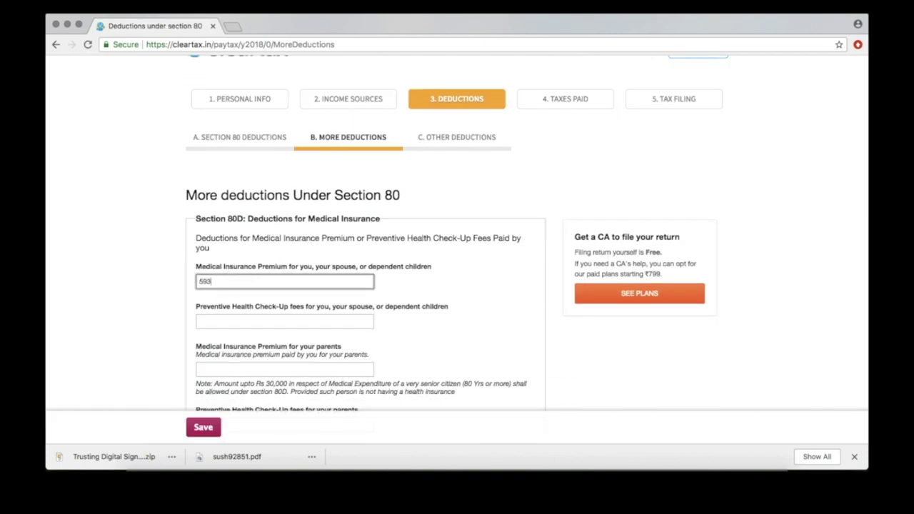
scroll(148, 343, down, 4)
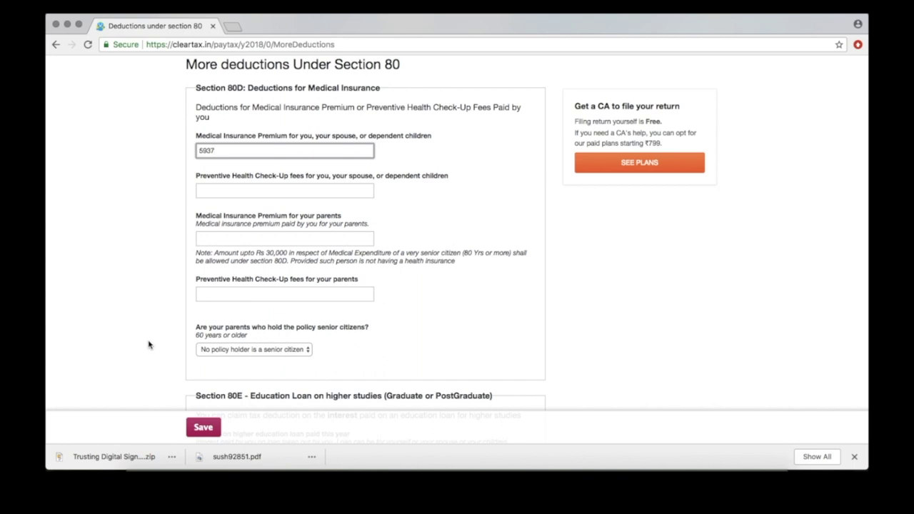
scroll(148, 345, down, 4)
scroll(148, 345, down, 5)
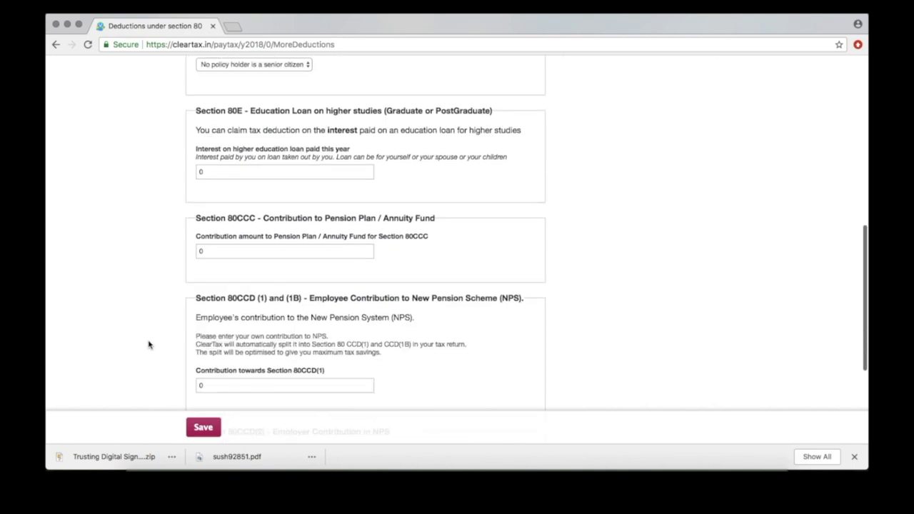
scroll(173, 347, down, 4)
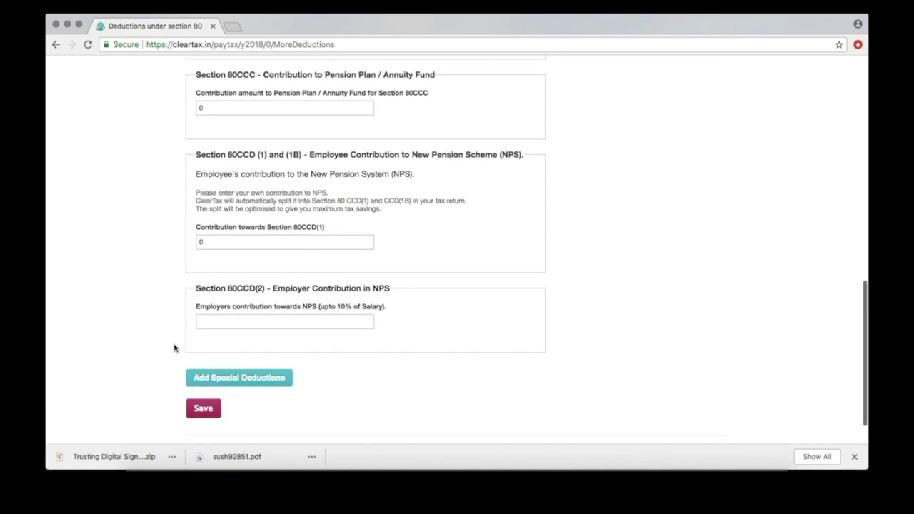
click(204, 409)
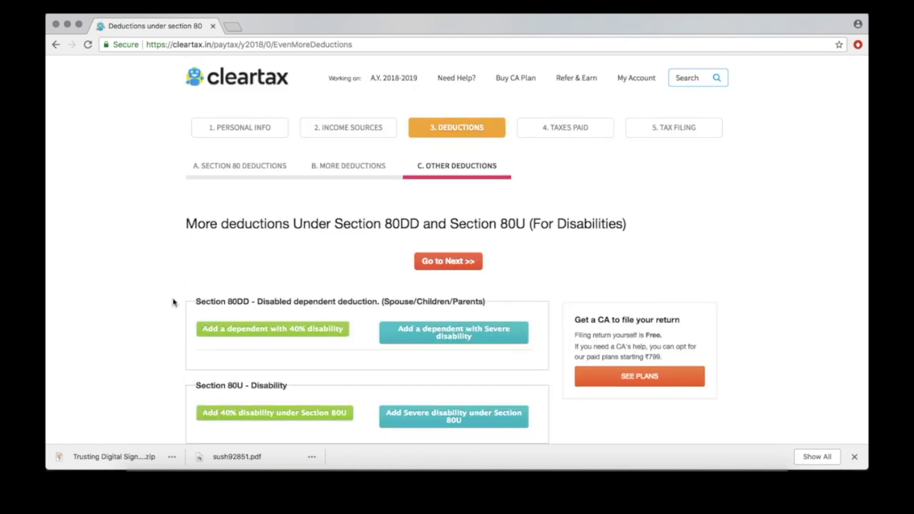
- Skip the disability deductions to reach the TDS summary
scroll(171, 300, down, 2)
scroll(170, 300, down, 1)
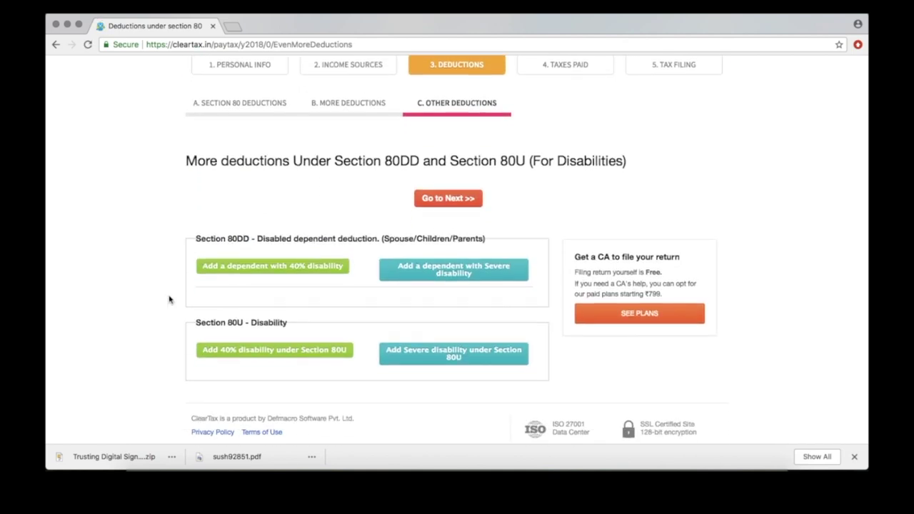
click(448, 197)
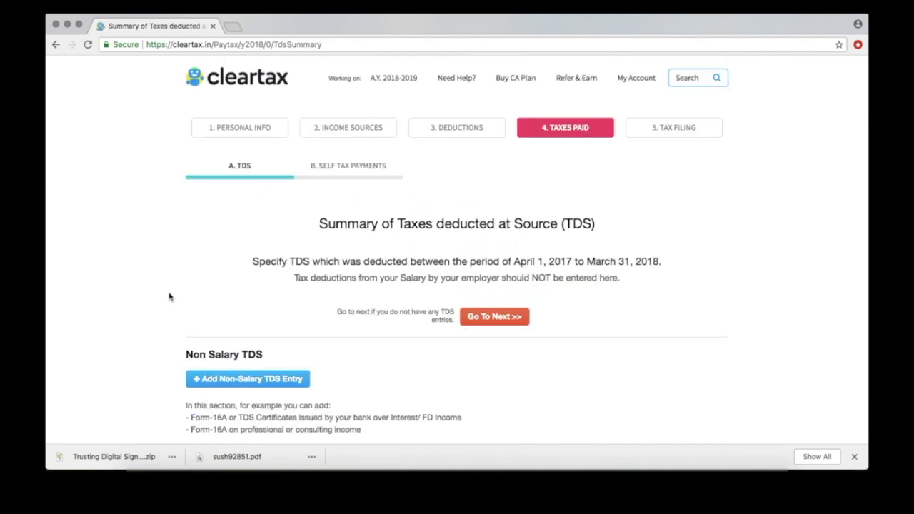
- Skip the non-salary TDS and self tax payment pages without adding entries
scroll(169, 296, down, 1)
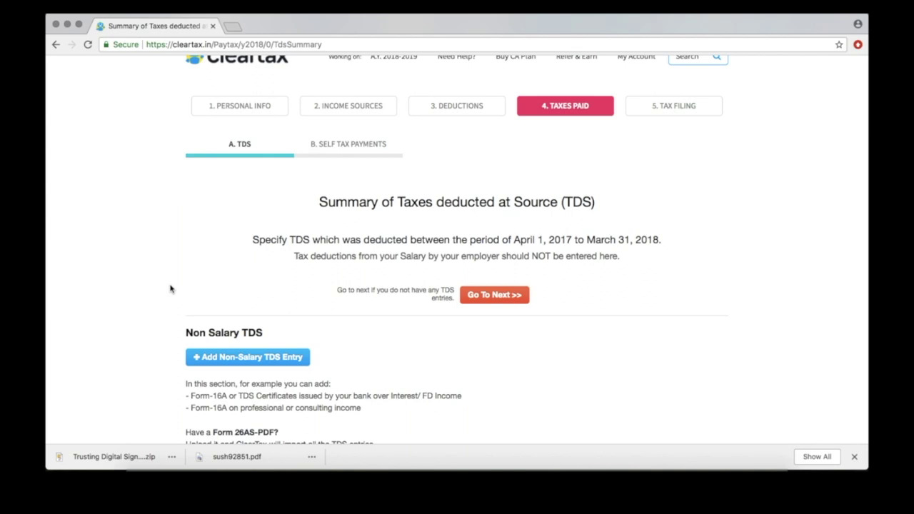
scroll(170, 288, down, 5)
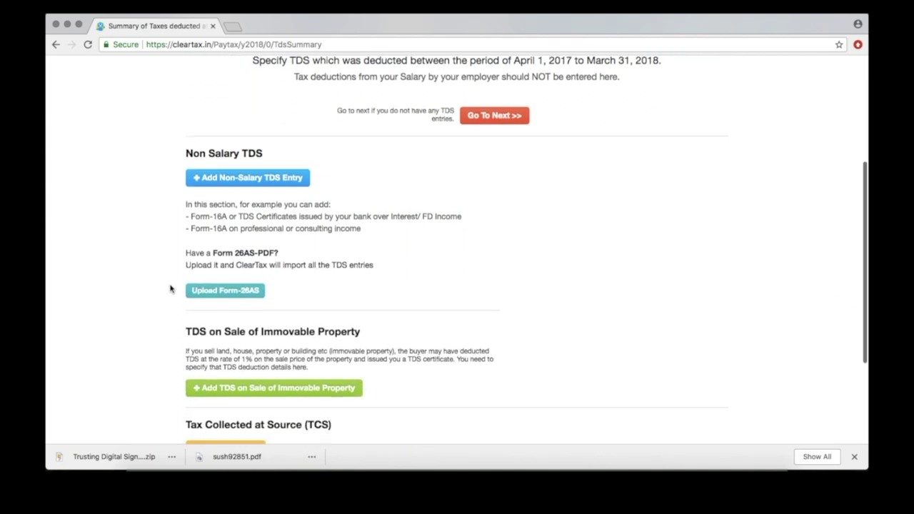
scroll(170, 289, down, 4)
scroll(170, 288, up, 7)
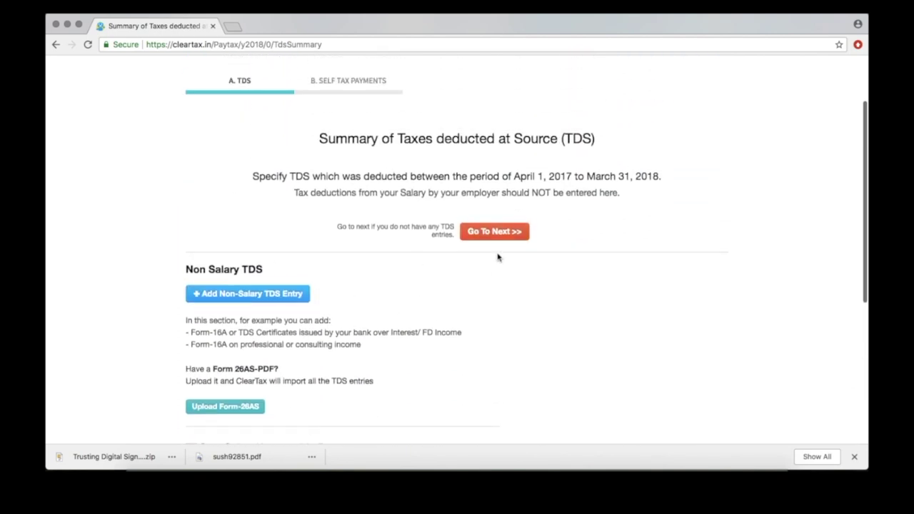
click(504, 238)
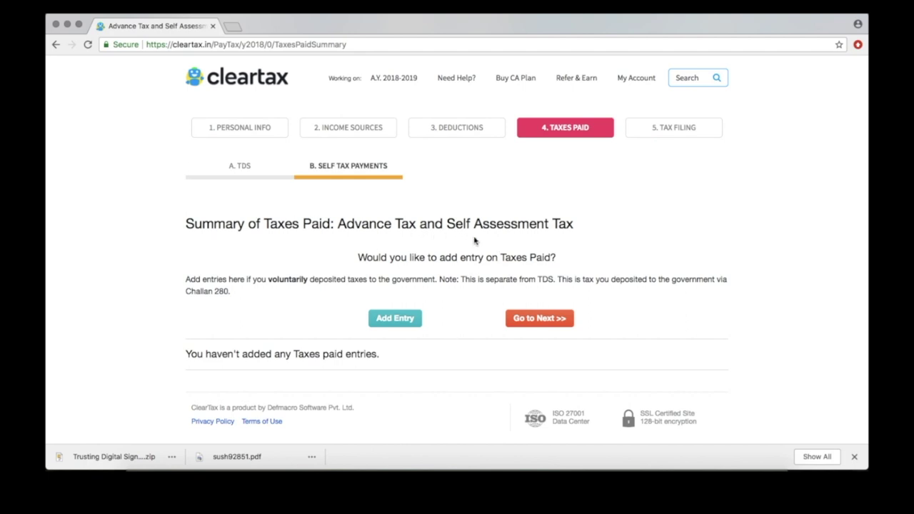
click(529, 321)
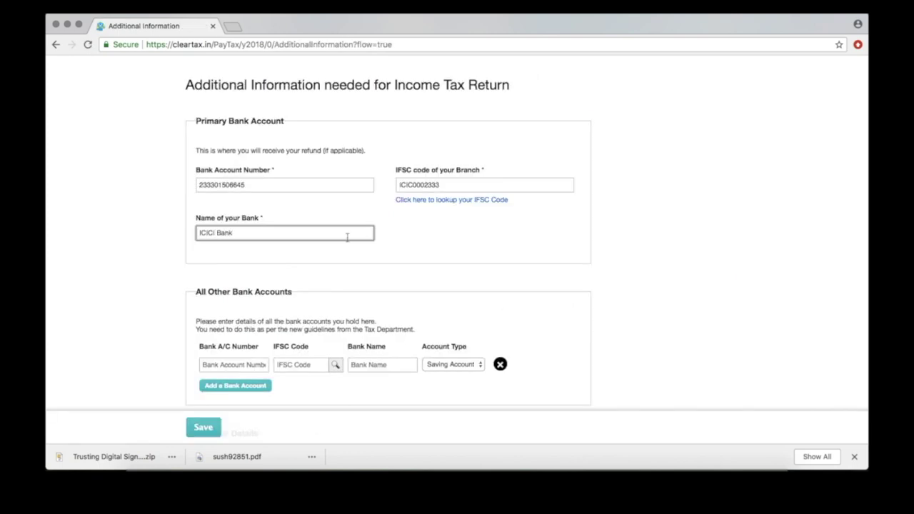
- Enter the Aadhaar card number and save the additional return information
scroll(344, 310, down, 5)
click(344, 317)
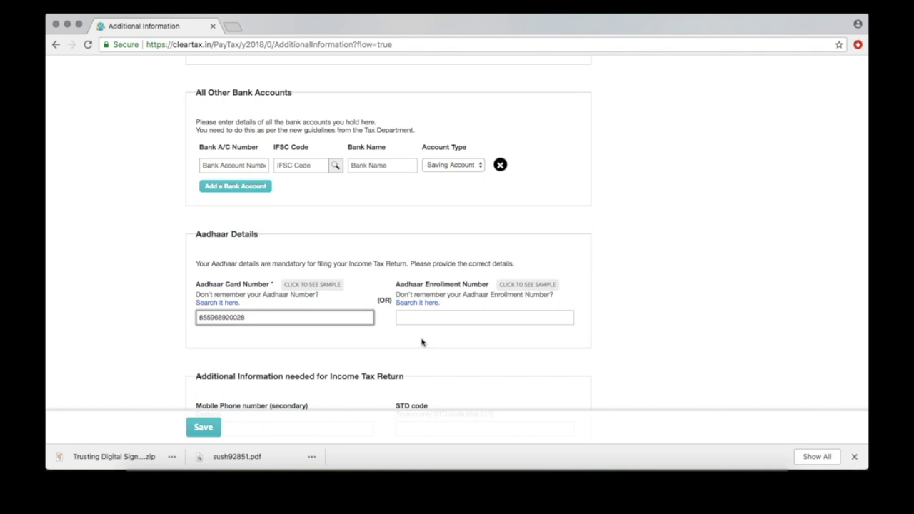
scroll(421, 342, down, 7)
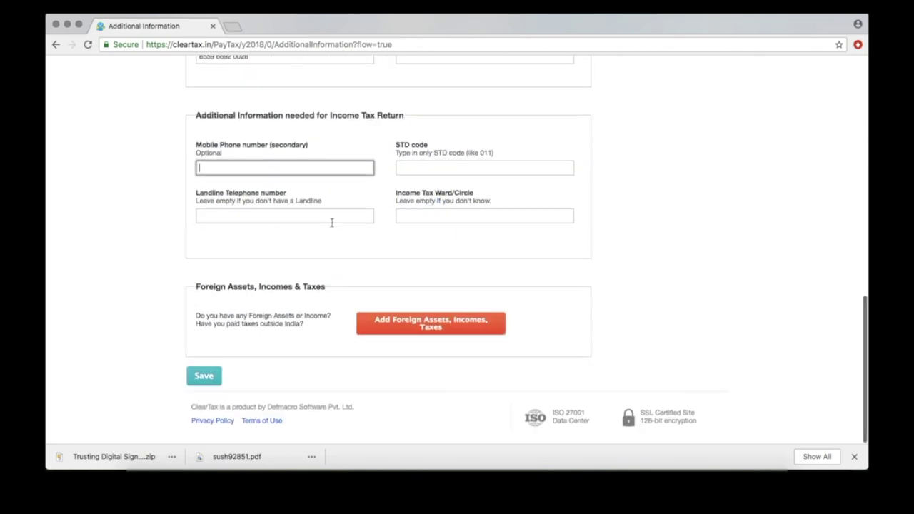
click(208, 377)
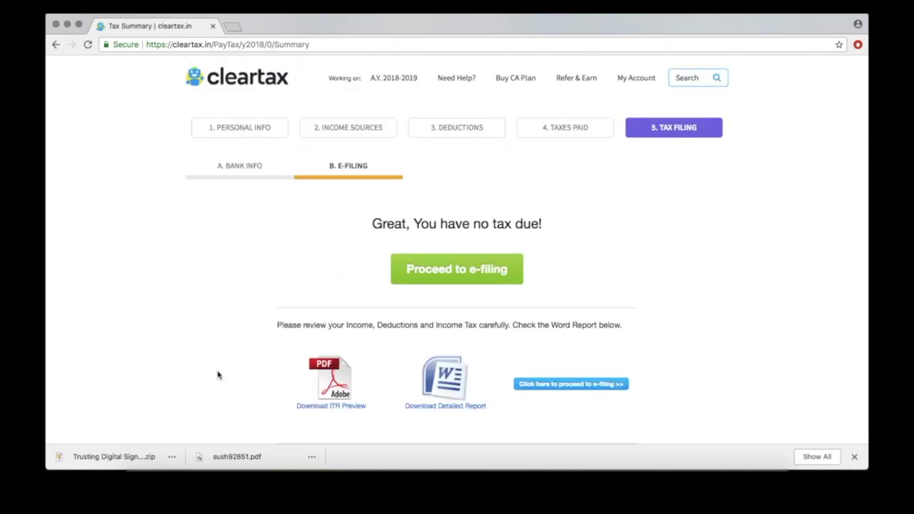
- Verify the mobile number with a sent OTP and e-file the AY 2018-19 return
click(446, 281)
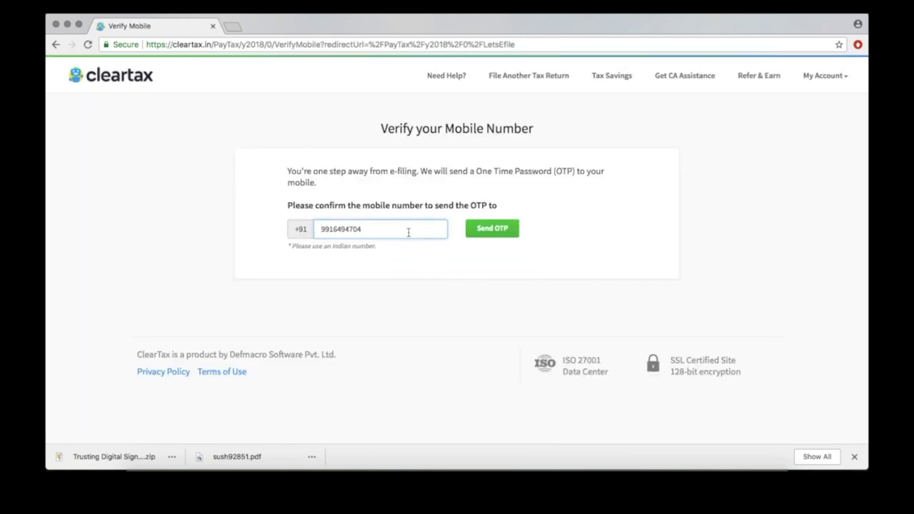
click(493, 228)
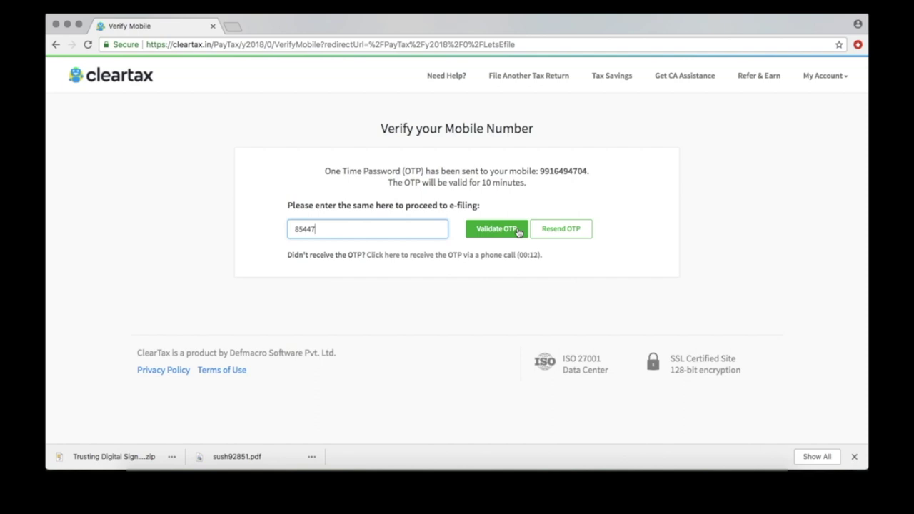
click(518, 231)
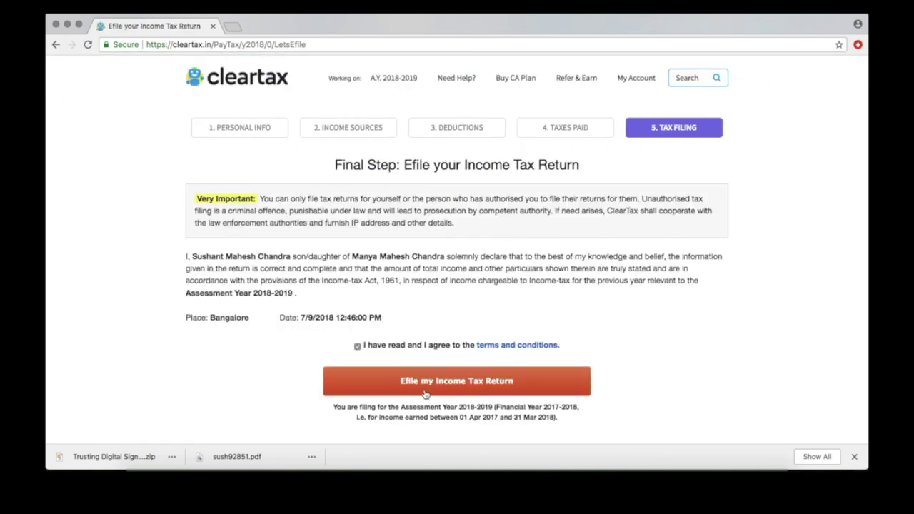
click(427, 394)
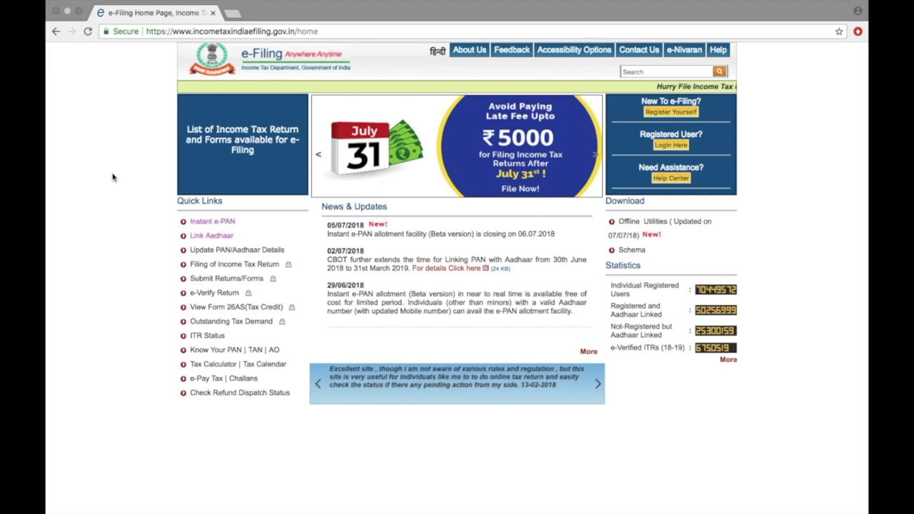
- Log in to the e-Filing portal with the PAN user ID, account password and captcha
click(251, 31)
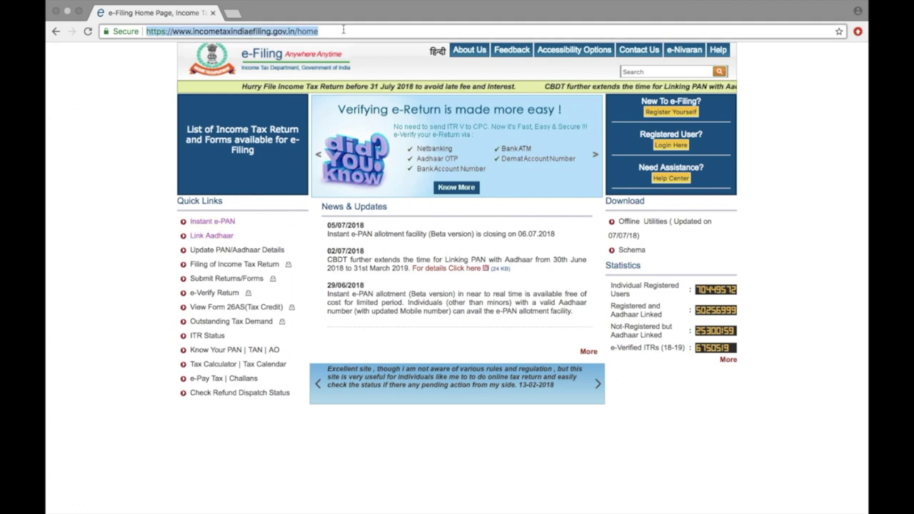
click(670, 146)
click(405, 132)
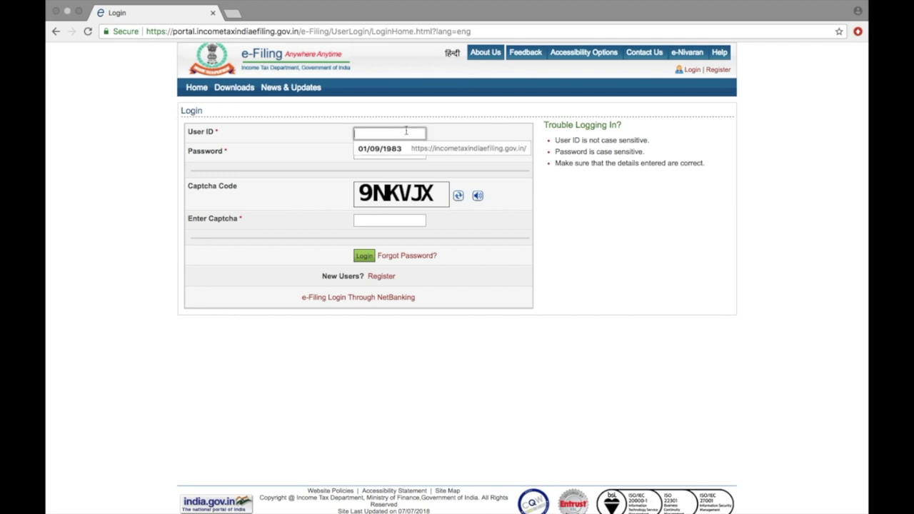
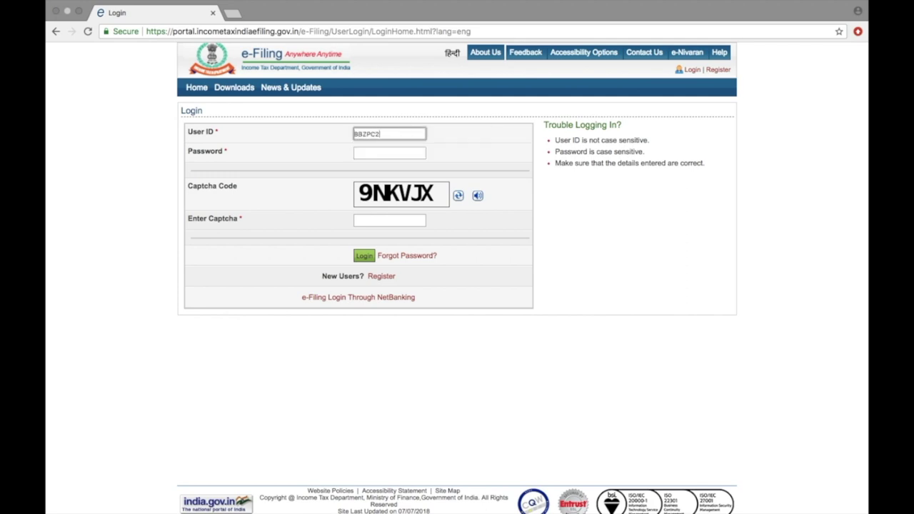
click(403, 151)
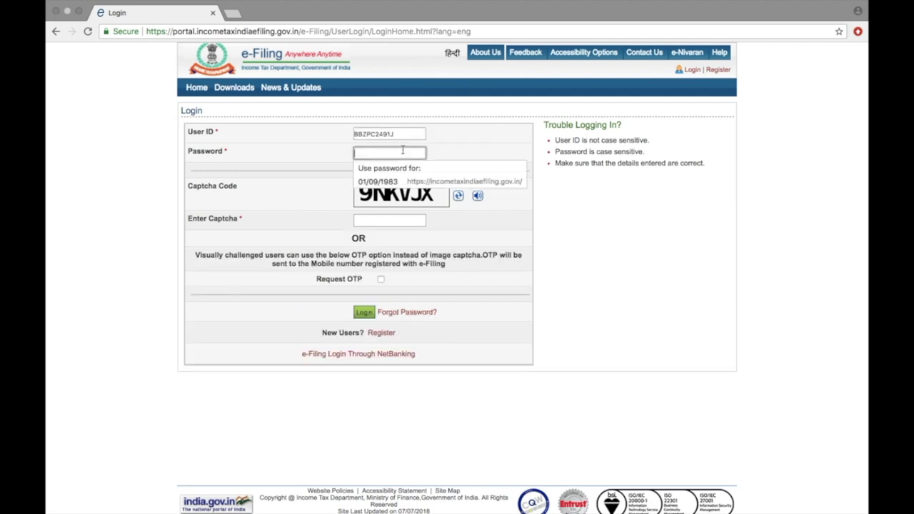
text(********)
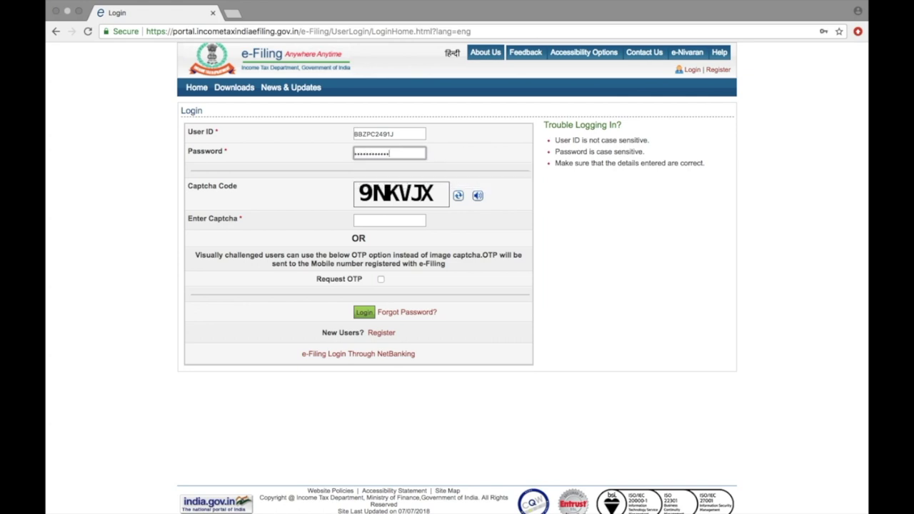
text(**)
click(409, 222)
text(9NKVJX)
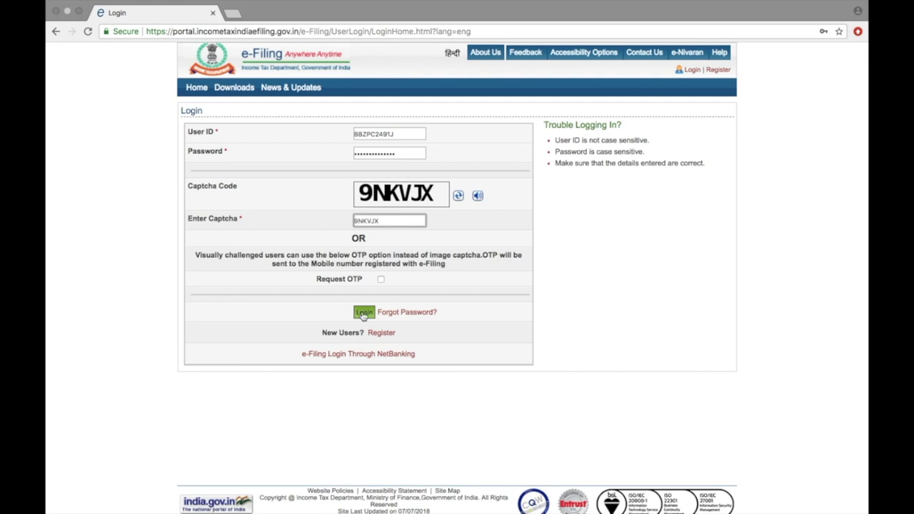
click(364, 312)
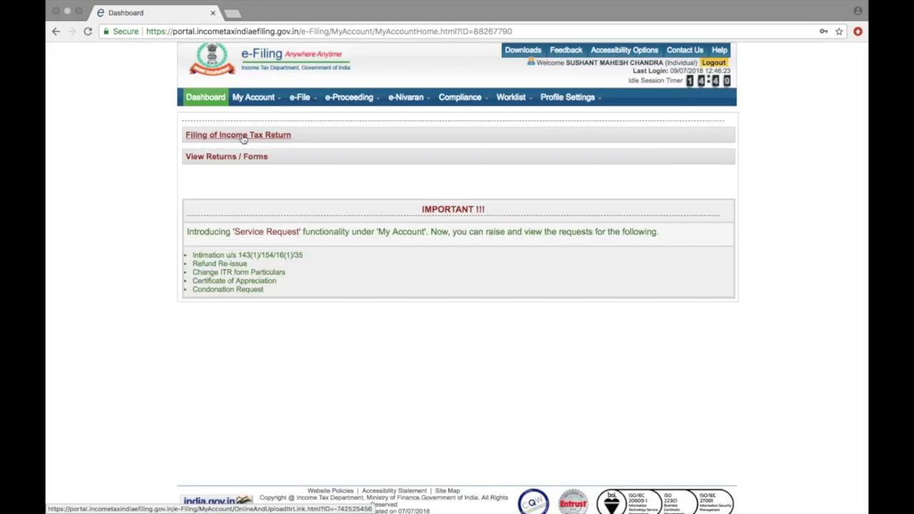
- List filed IncomeTax Returns and start e-verifying the pending AY 2018-19 ITR-1
click(245, 157)
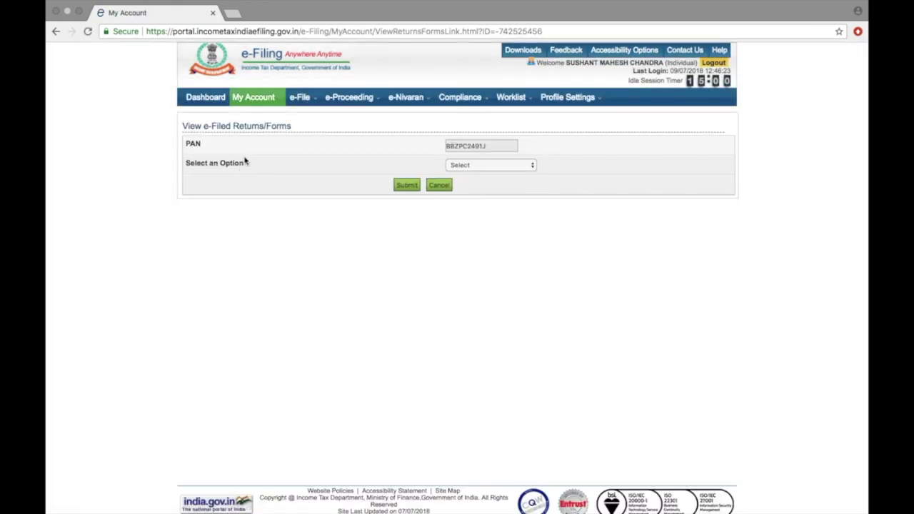
click(530, 169)
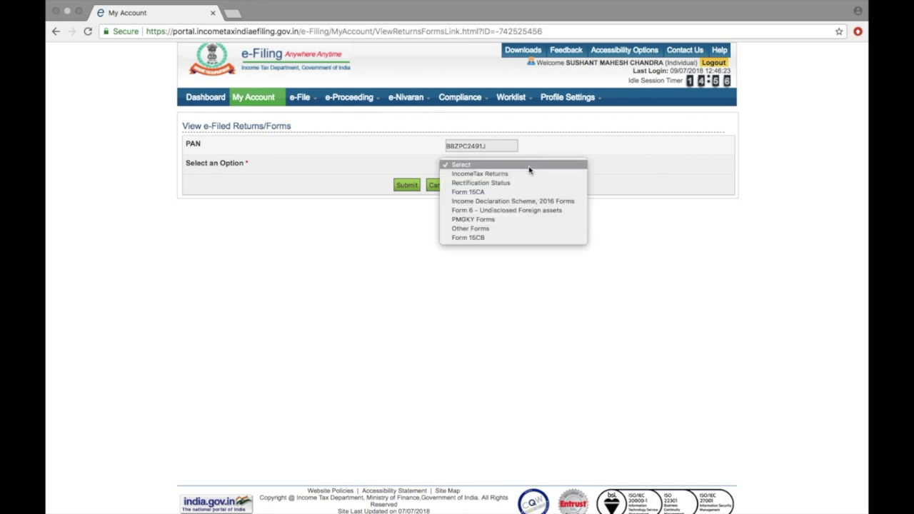
click(522, 175)
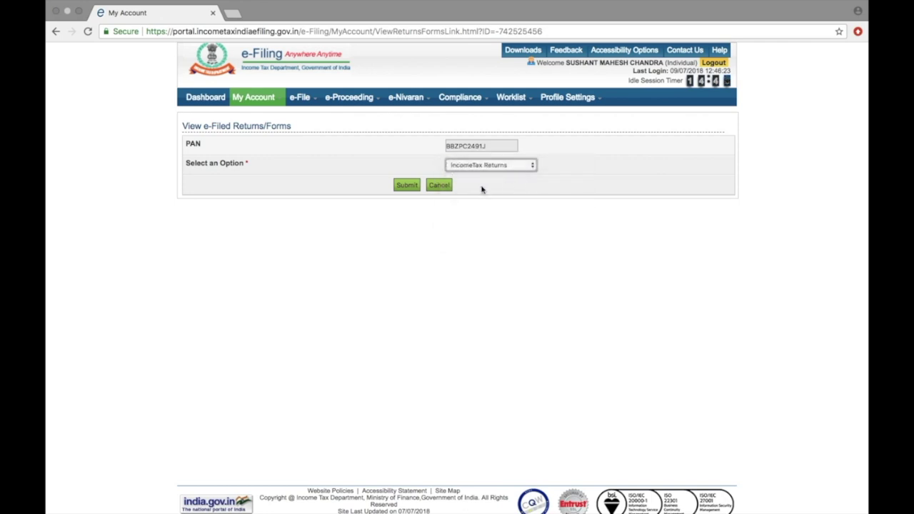
click(413, 186)
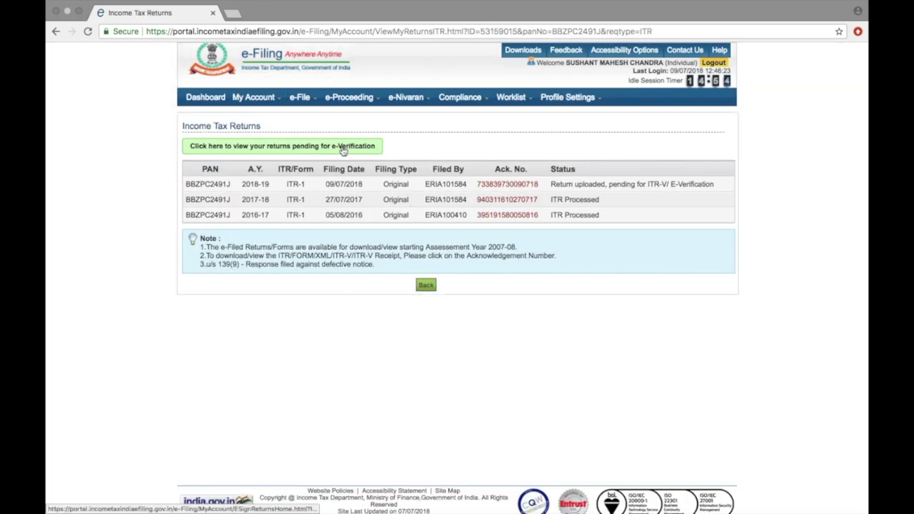
click(343, 147)
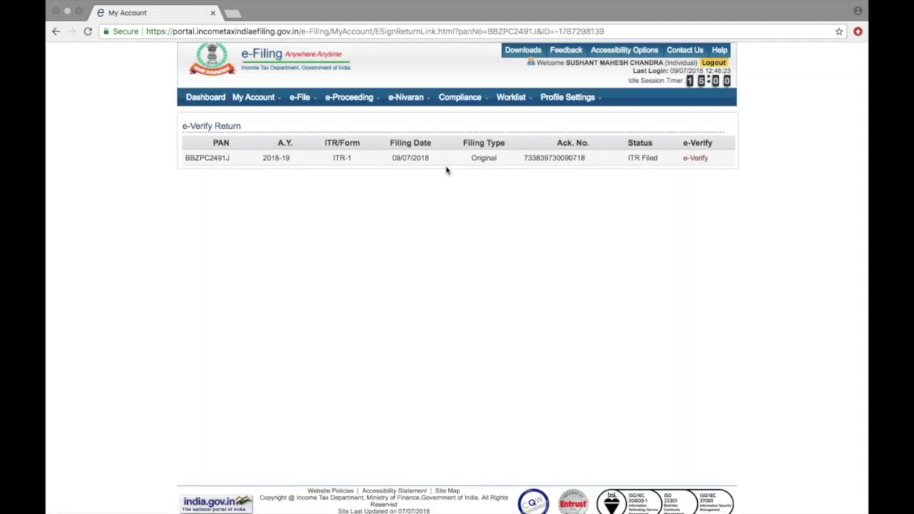
click(693, 157)
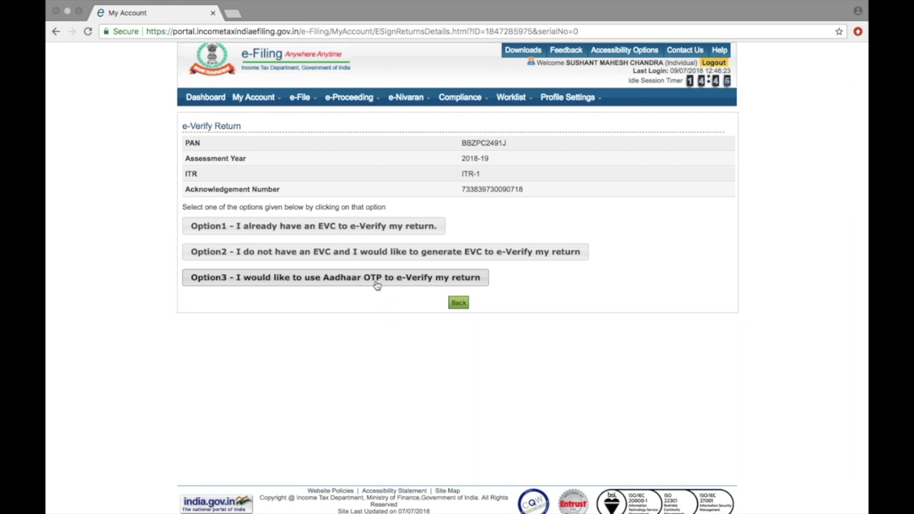
- E-verify the 2018-19 return via Aadhaar OTP: enter the received OTP, agree to Aadhaar validation, and submit
click(377, 285)
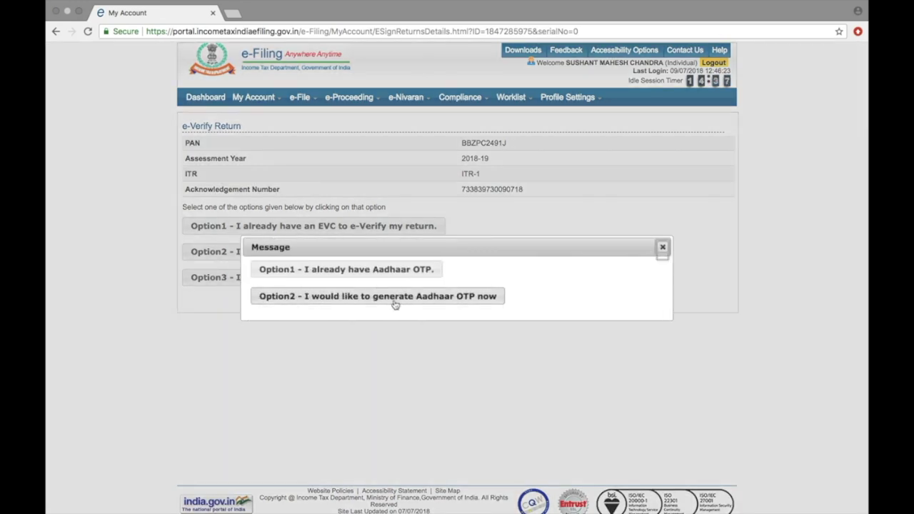
click(394, 304)
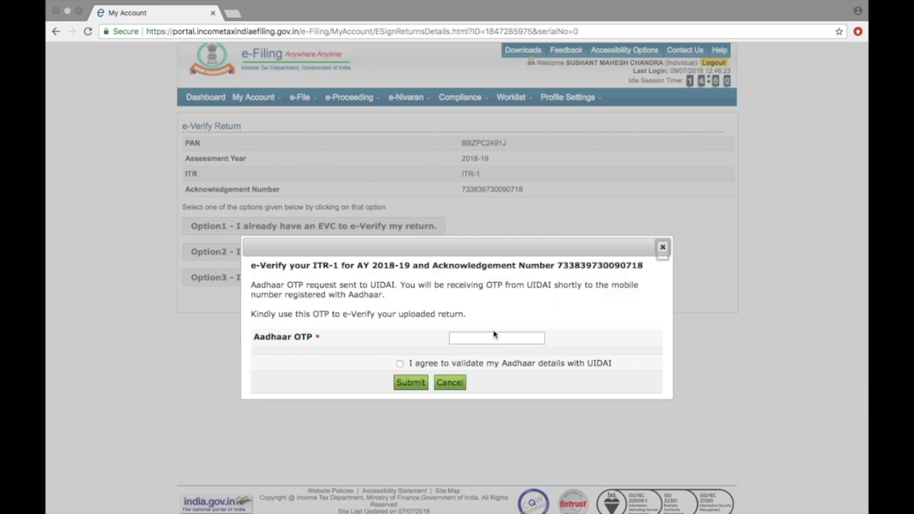
click(495, 338)
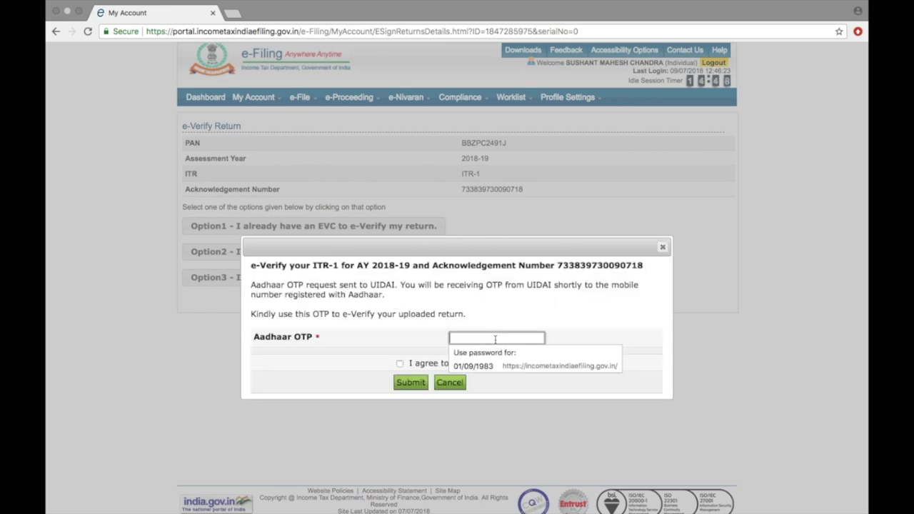
text(••••••)
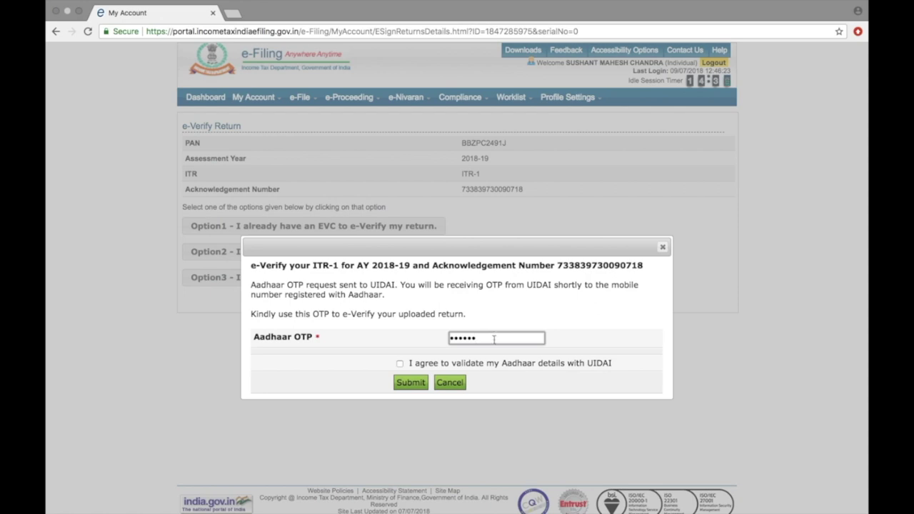
click(400, 365)
click(409, 385)
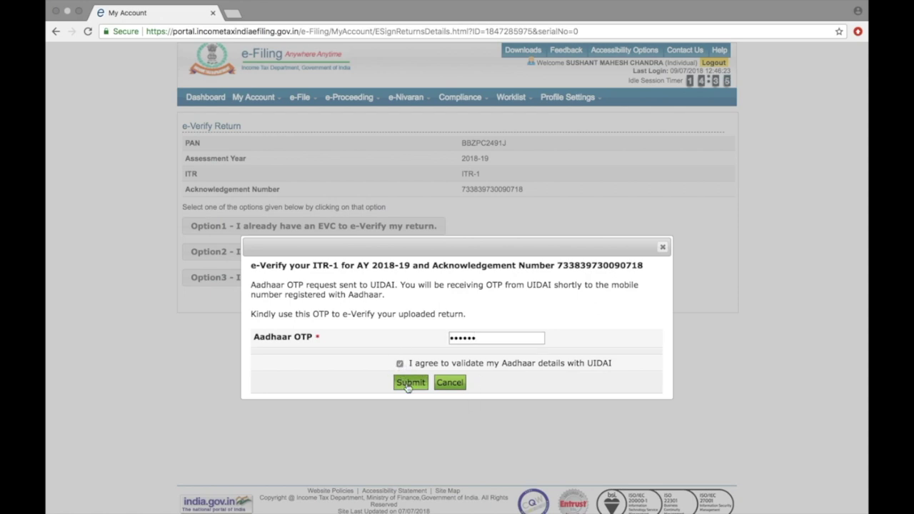